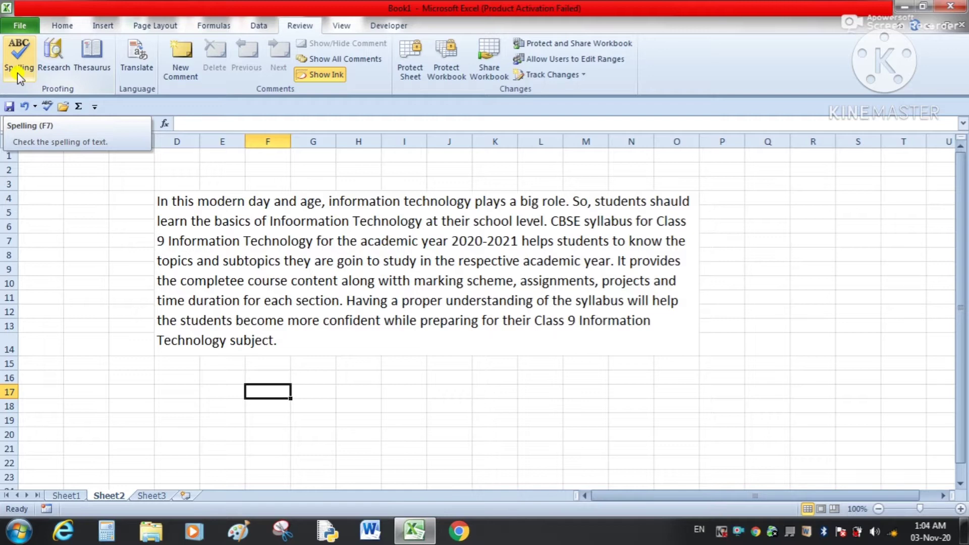
# Start a spelling check from the beginning of the sheet and change every "shauld" to "should"
pyautogui.click(18, 72)
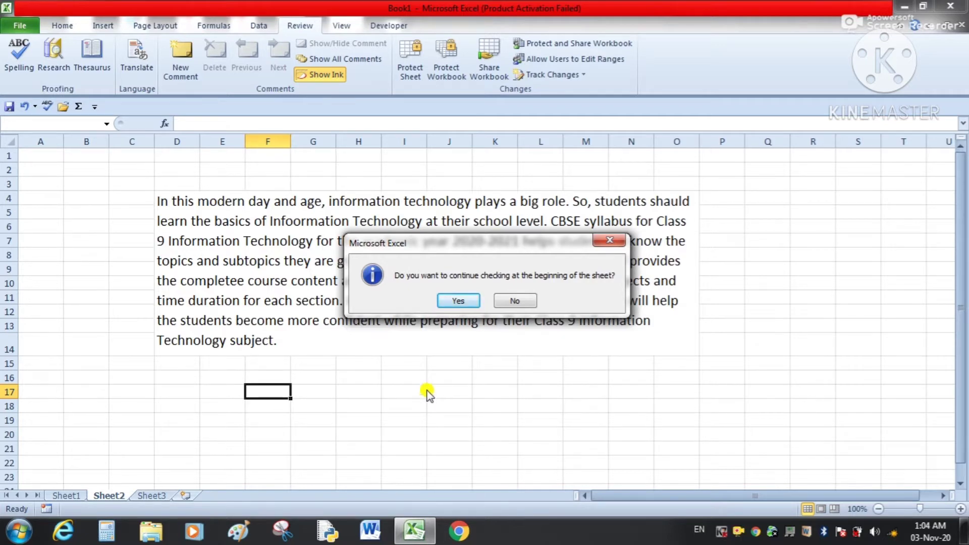
pyautogui.click(459, 300)
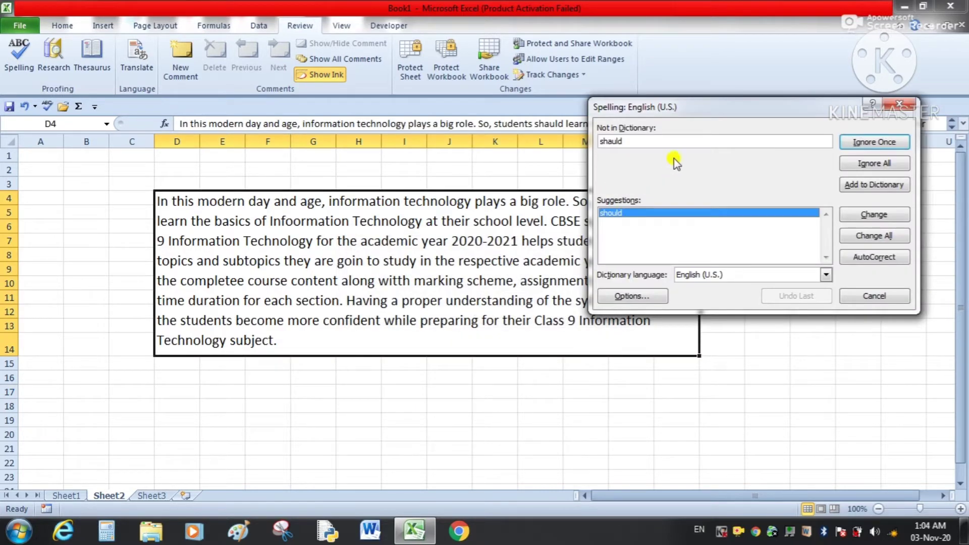
pyautogui.moveTo(699, 117); pyautogui.dragTo(708, 38)
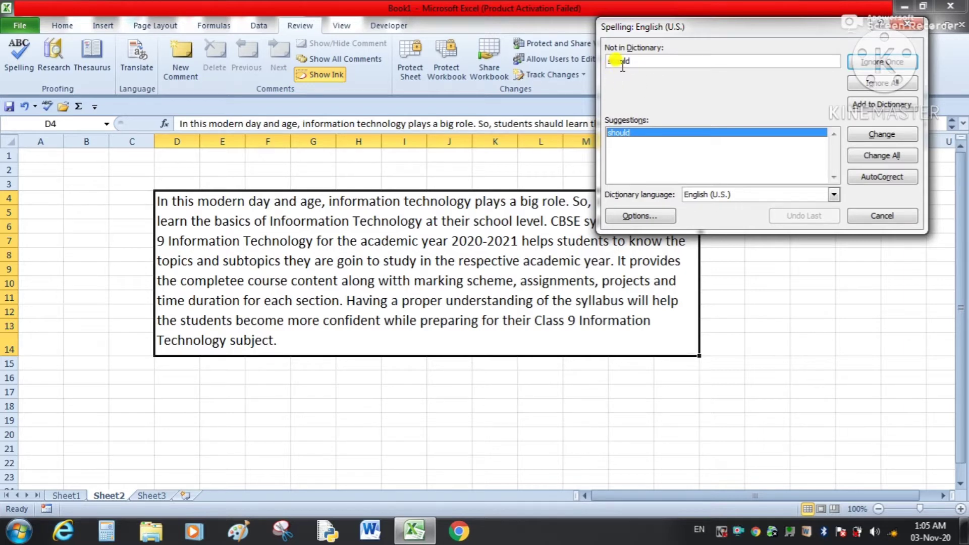
pyautogui.moveTo(693, 39); pyautogui.dragTo(728, 24)
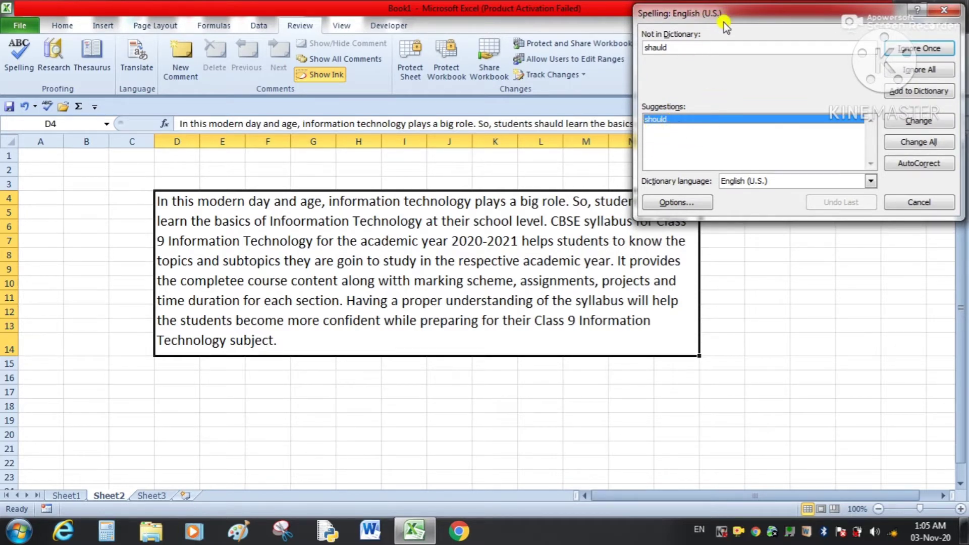
pyautogui.moveTo(727, 17); pyautogui.dragTo(583, 285)
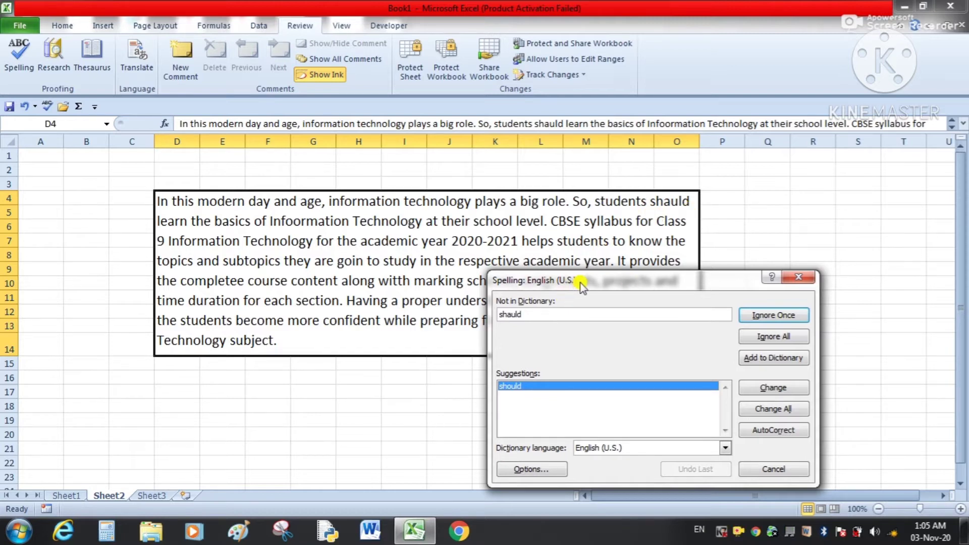
pyautogui.moveTo(580, 284); pyautogui.dragTo(591, 268)
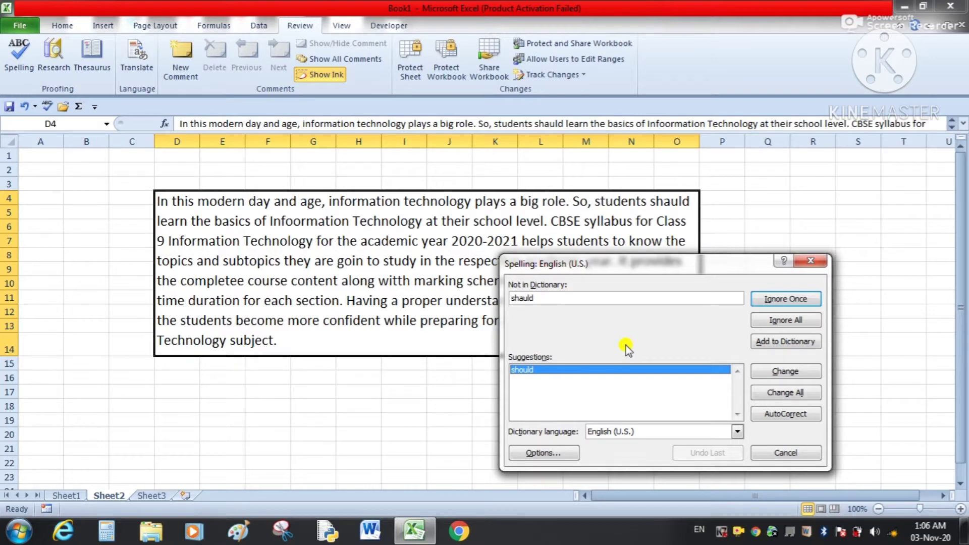
pyautogui.click(794, 396)
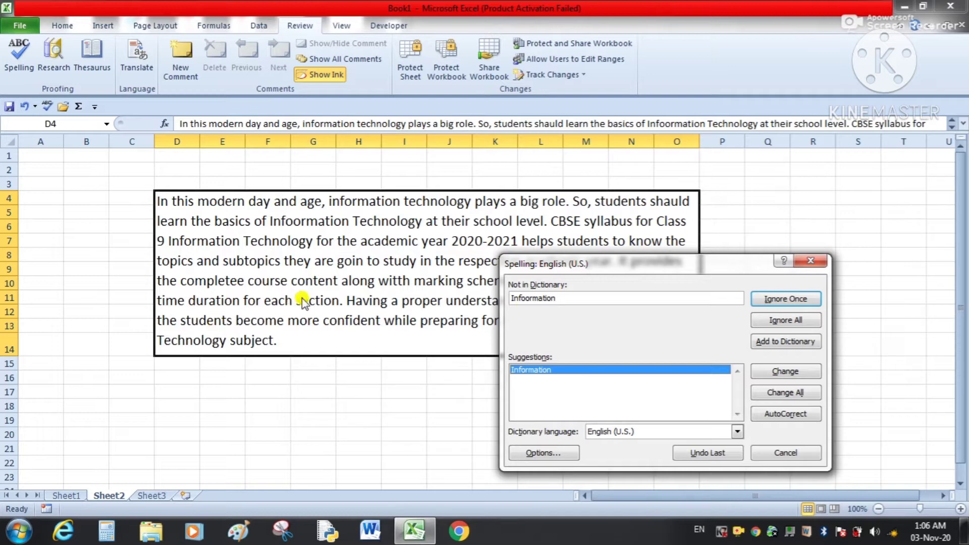
# Change all occurrences of "Infoormation" to "Information" and "goin" to "going", then end the spelling check
pyautogui.moveTo(693, 309); pyautogui.dragTo(670, 232)
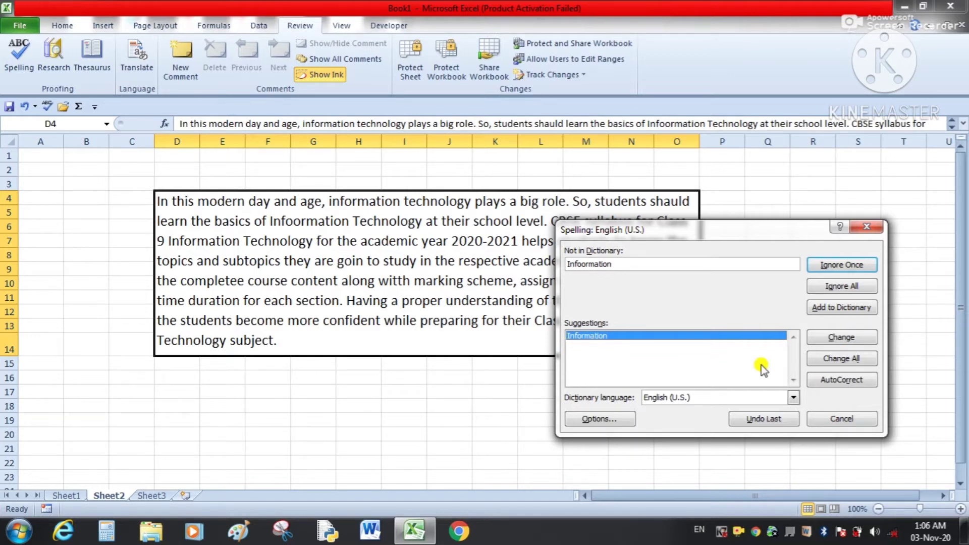
pyautogui.click(835, 359)
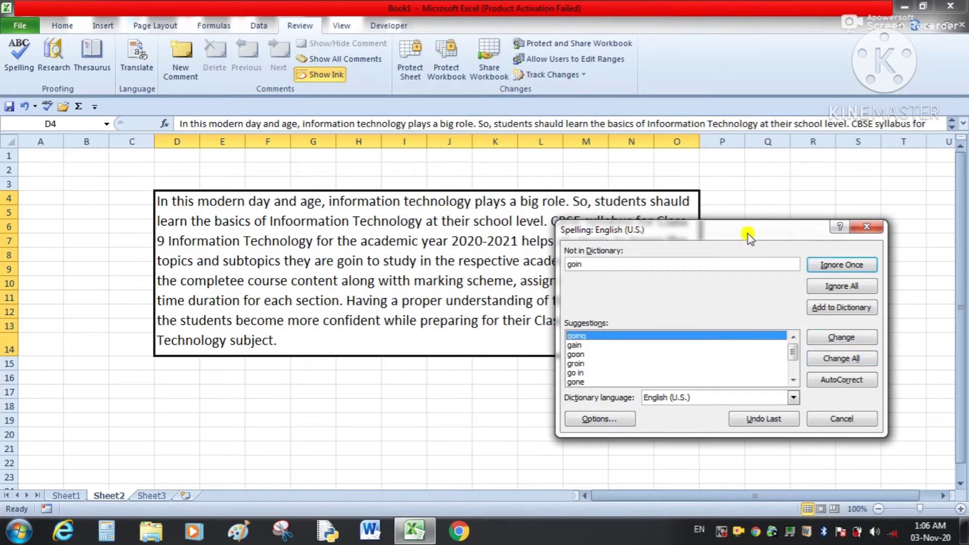
pyautogui.moveTo(748, 231); pyautogui.dragTo(764, 172)
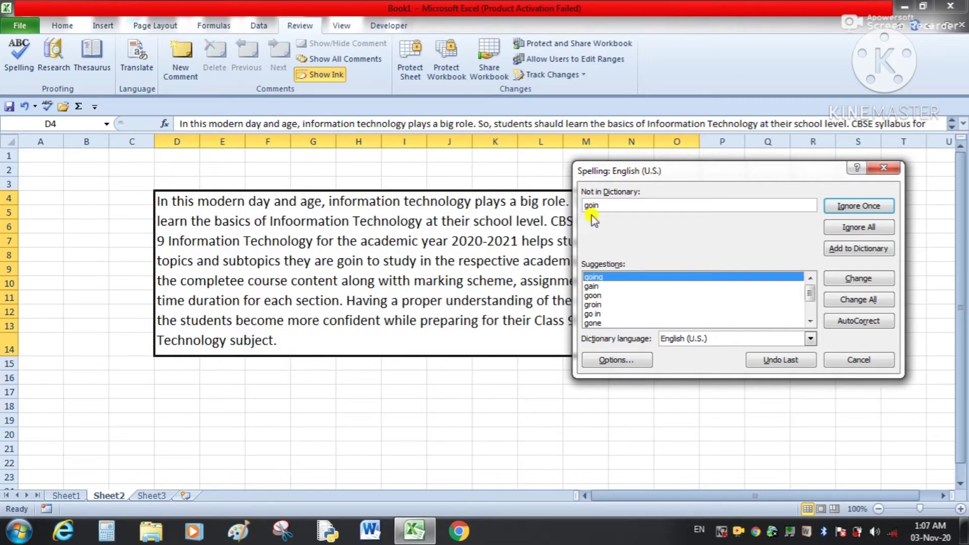
pyautogui.click(851, 302)
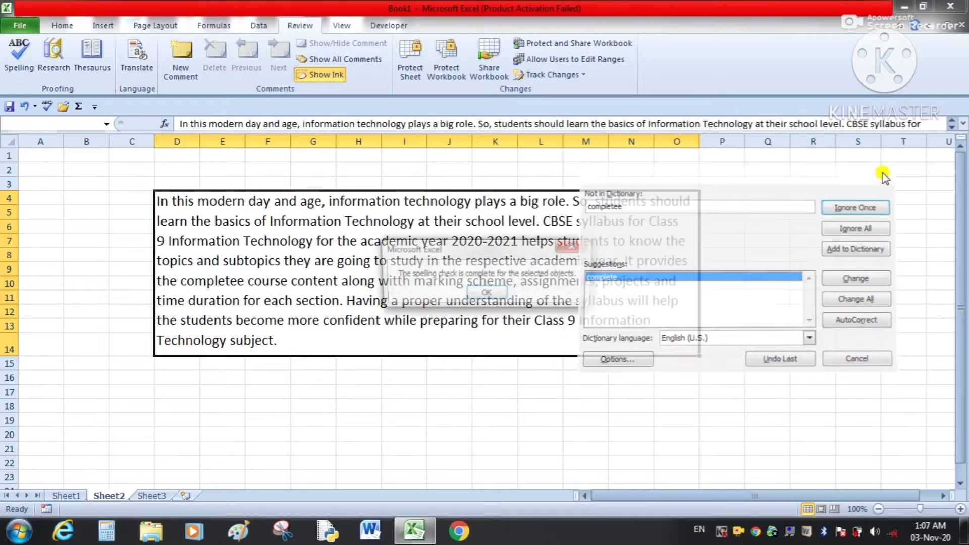
pyautogui.click(480, 293)
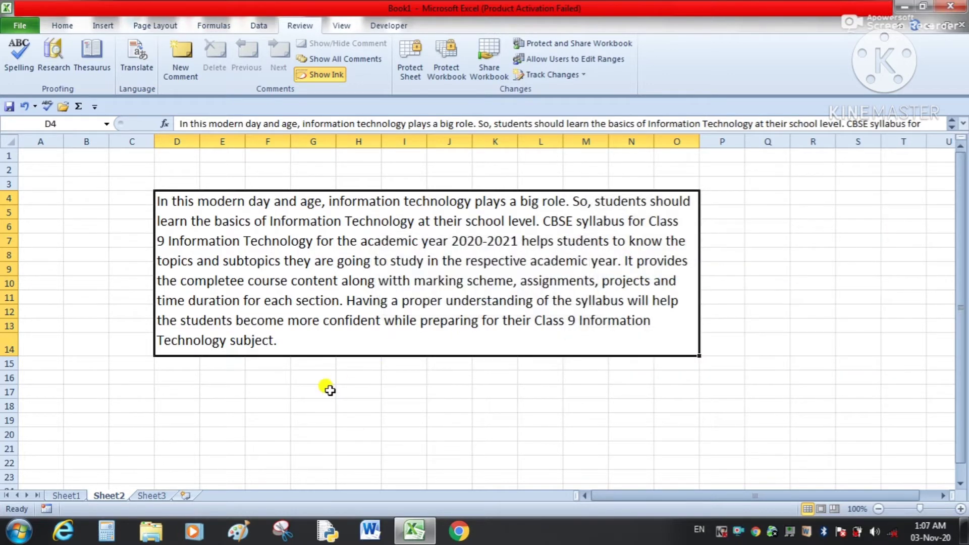
# Enter a person's first name in cell G16 below the paragraph
pyautogui.click(309, 376)
pyautogui.write('Baljit')
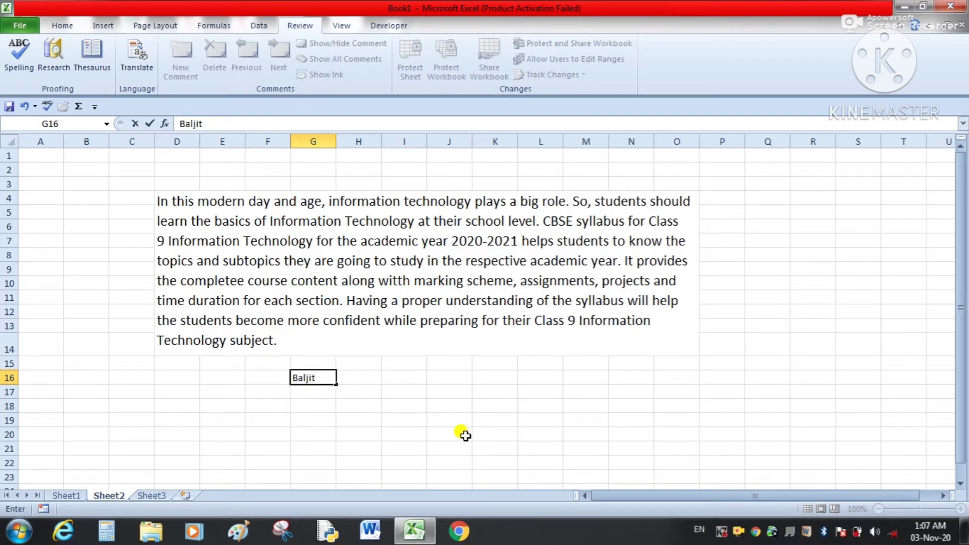
pyautogui.click(415, 421)
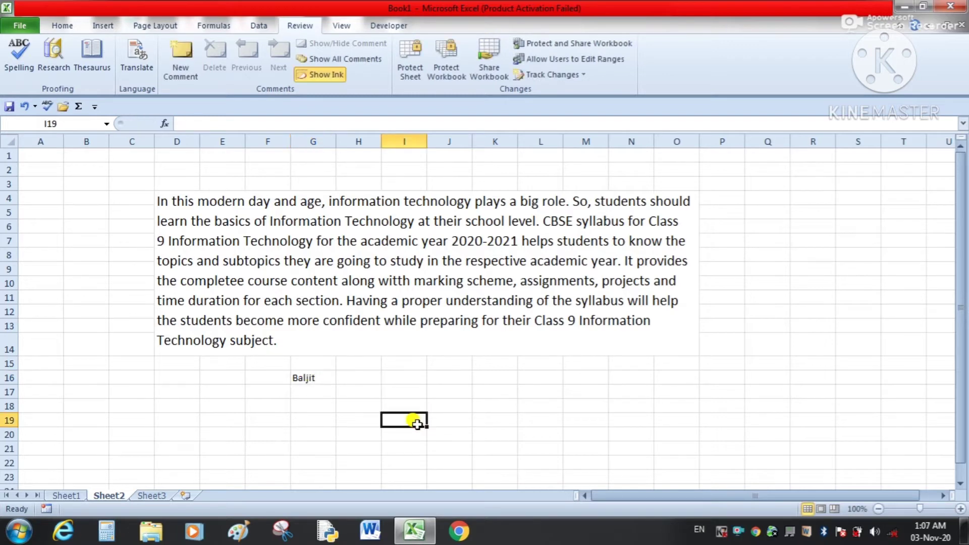
# Run the spelling check again from the beginning of the sheet, ignoring "completee" and the next flagged word once
pyautogui.click(19, 63)
pyautogui.click(452, 301)
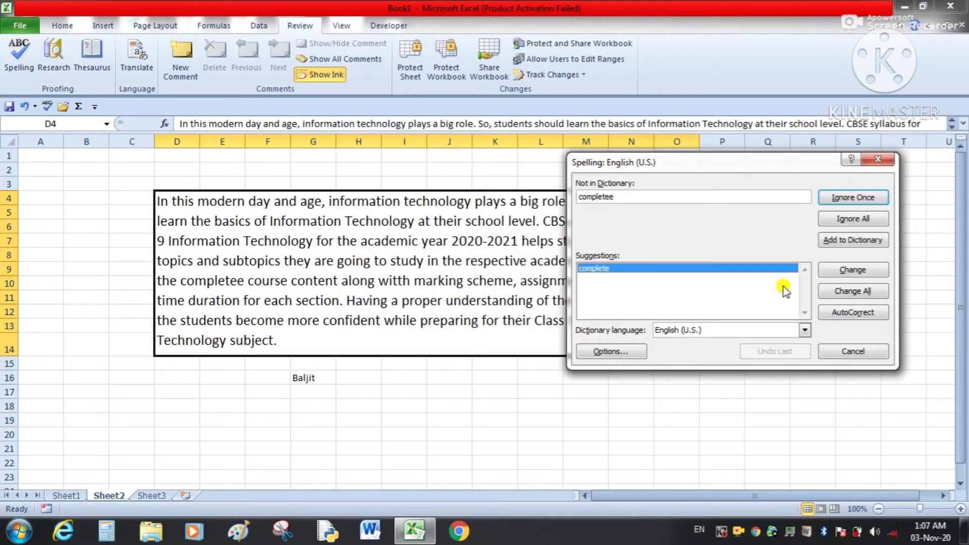
pyautogui.click(855, 202)
pyautogui.click(854, 201)
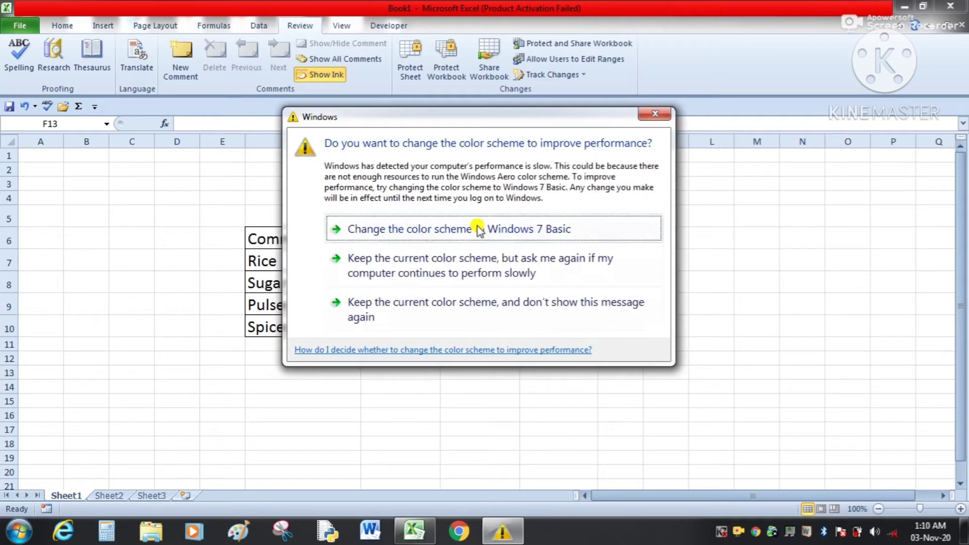
# Keep the current Windows color scheme without showing the message again, and enter 20 as the Rate/Kg for Rice in H7
pyautogui.click(509, 305)
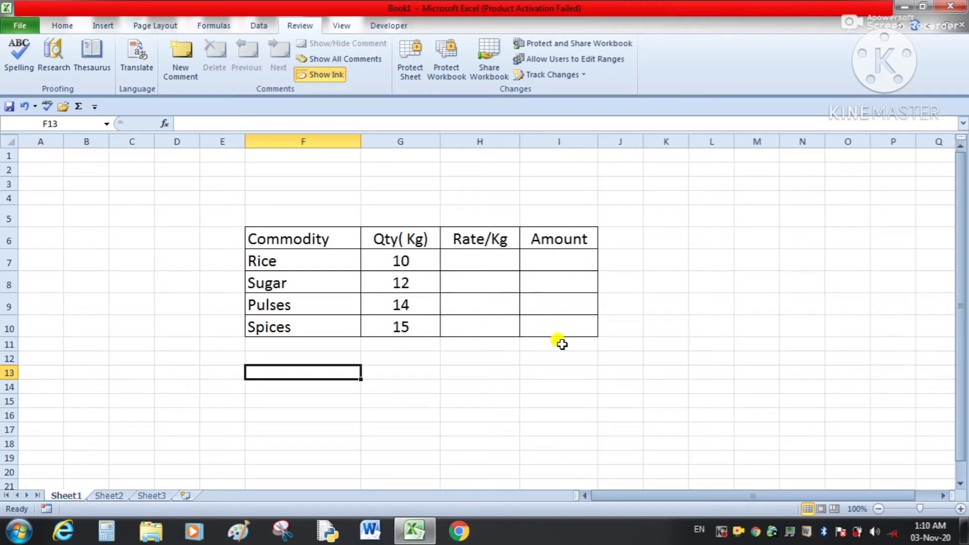
pyautogui.click(483, 260)
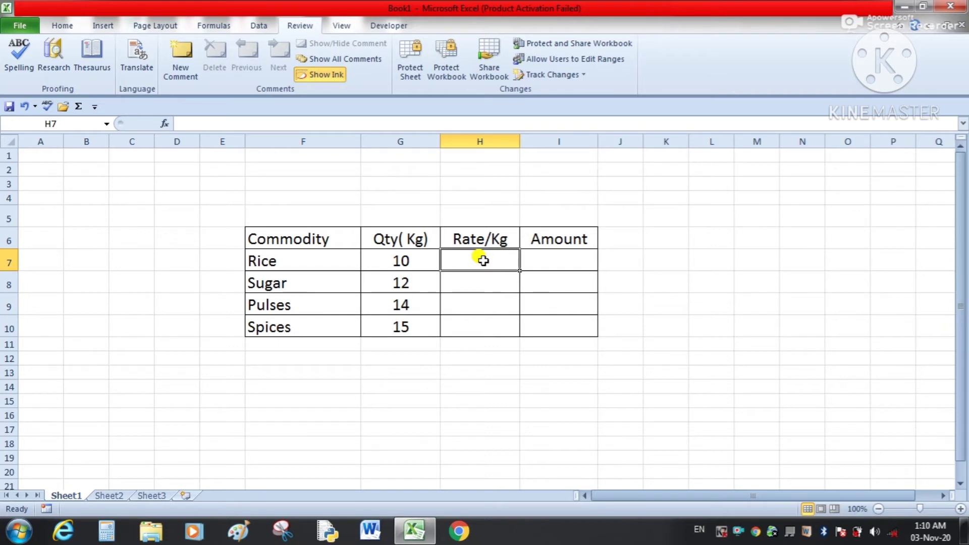
pyautogui.write('20')
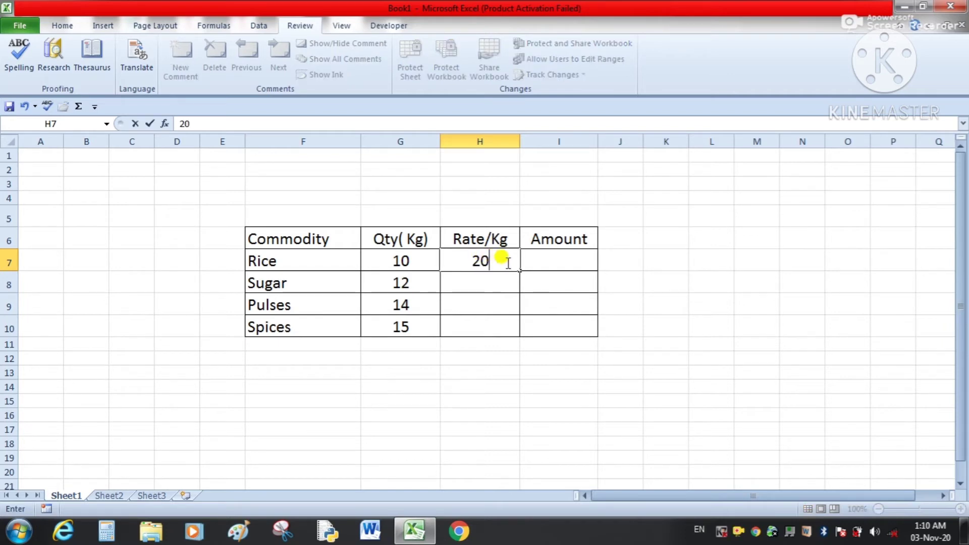
# Calculate the Amount for Rice in I7 with the formula =G7*H7
pyautogui.click(539, 260)
pyautogui.write('=')
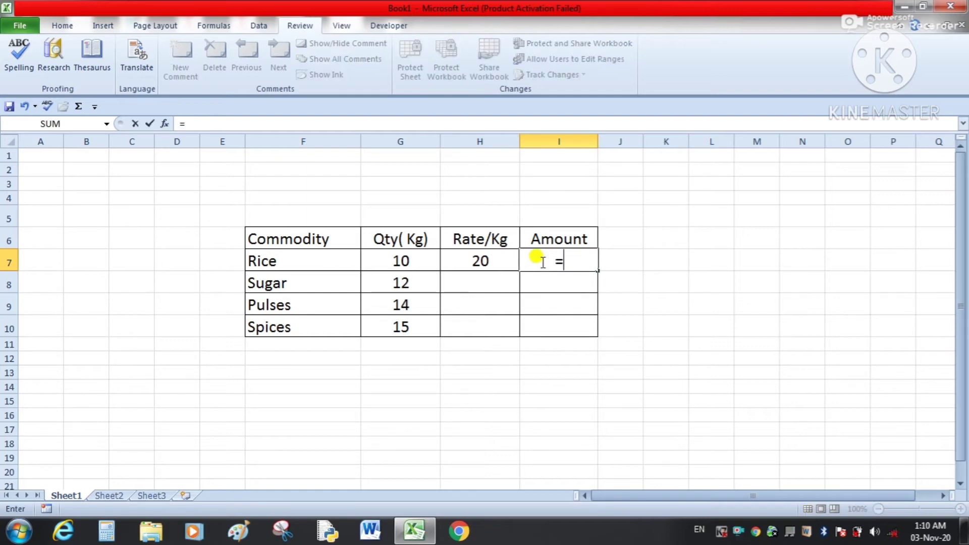
pyautogui.click(410, 261)
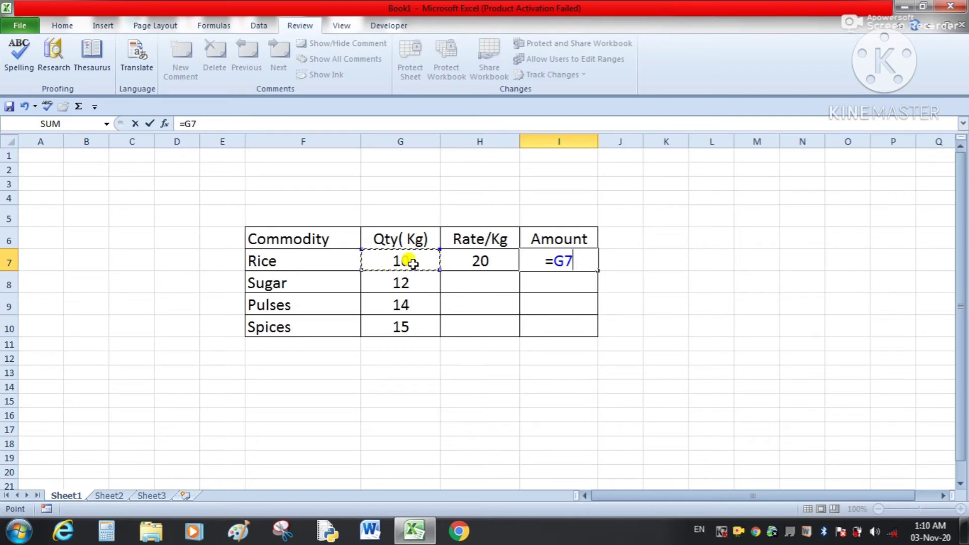
pyautogui.write('*')
pyautogui.click(465, 260)
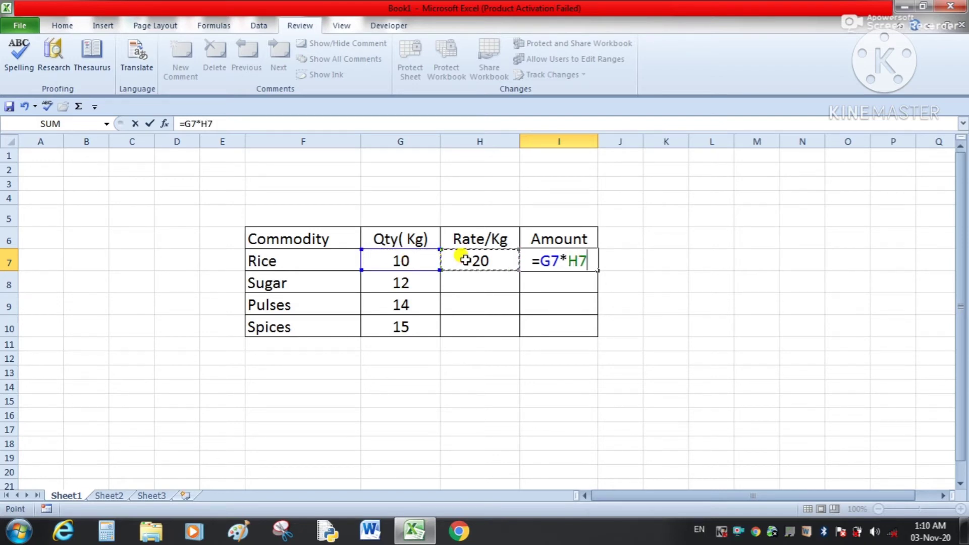
pyautogui.press('Return')
# Enter the Rate/Kg values 10 for Sugar, 15 for Pulses and 22 for Spices
pyautogui.click(476, 283)
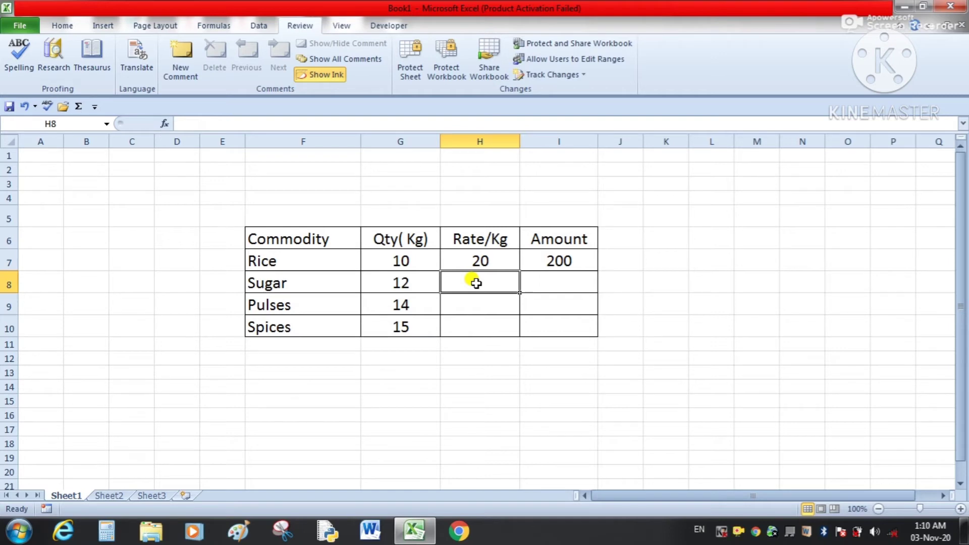
pyautogui.write('10')
pyautogui.press('Return')
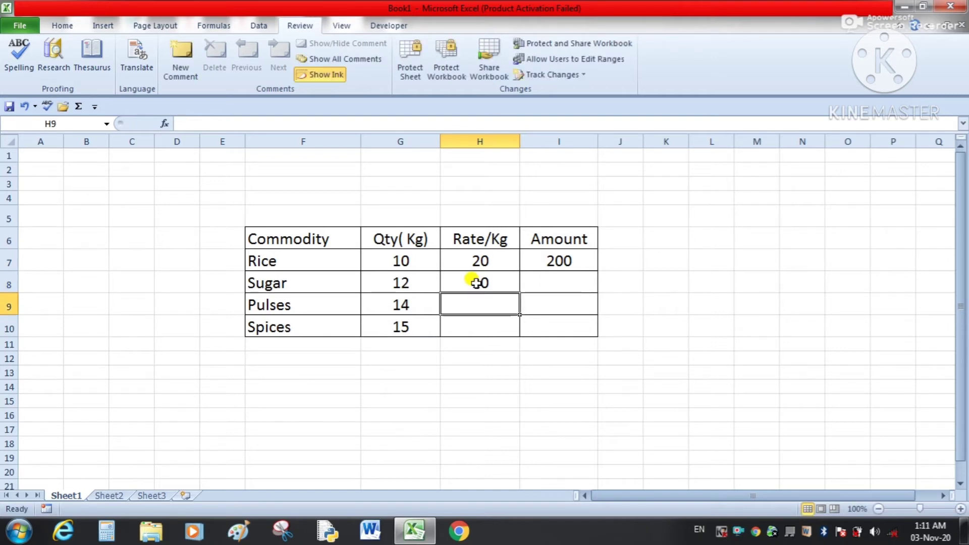
pyautogui.write('15')
pyautogui.press('Return')
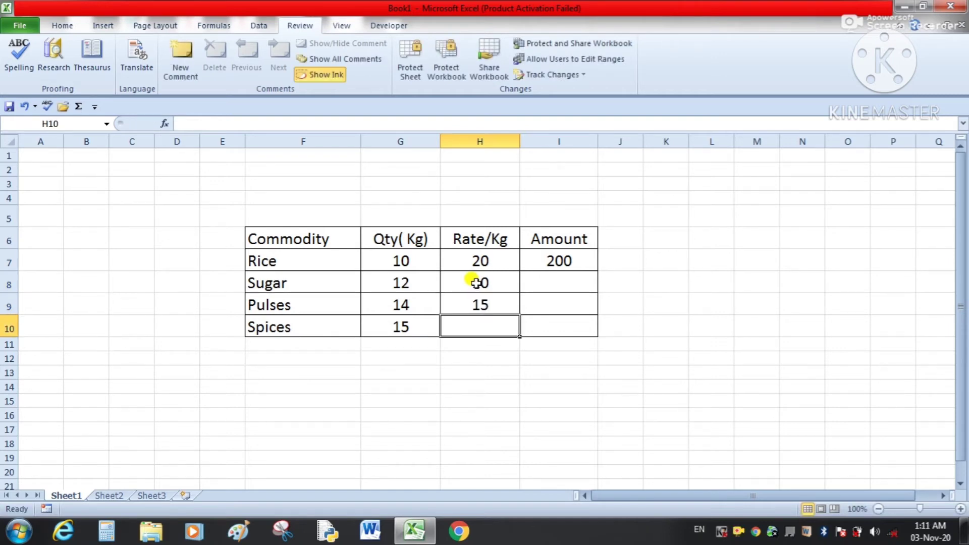
pyautogui.write('22')
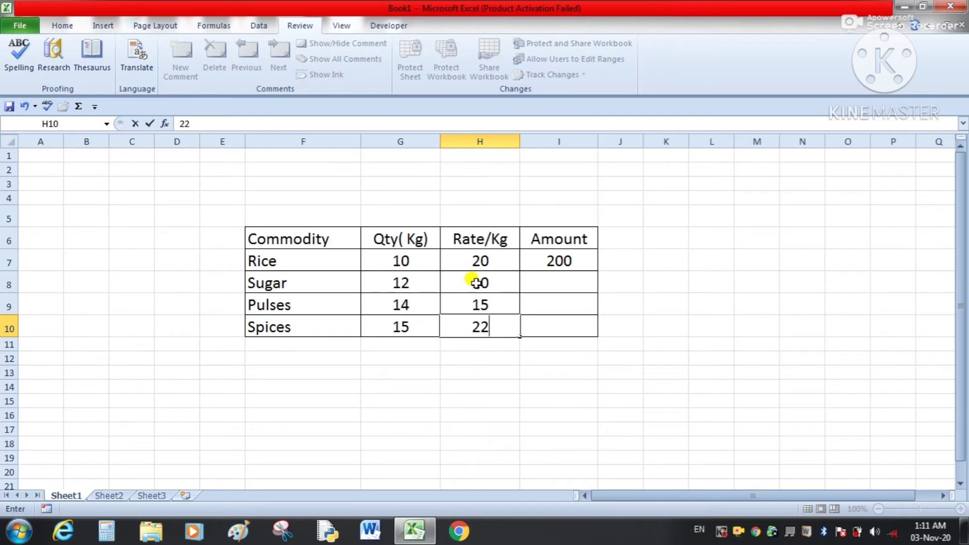
# Review the Rice amount formula and its source cells, then fill the formula from I7 down to I10
pyautogui.click(555, 262)
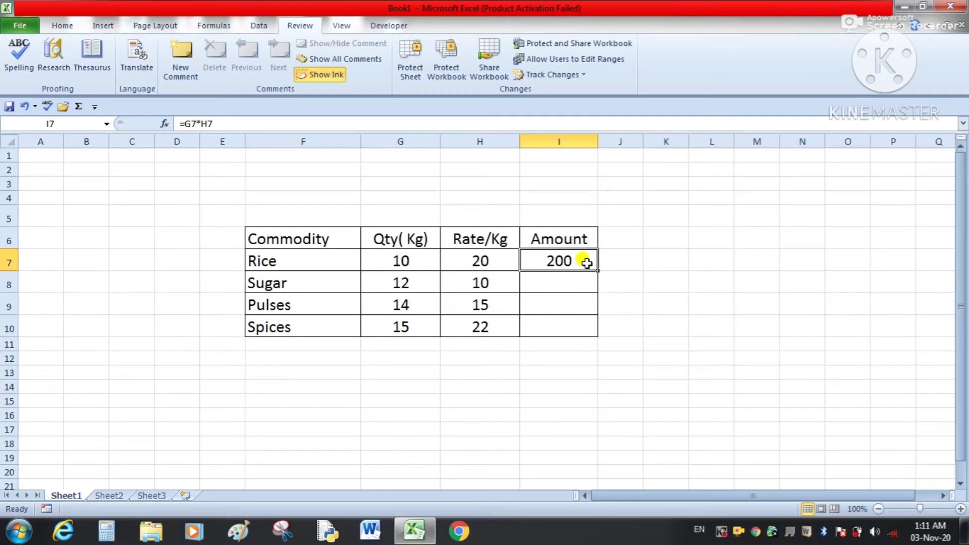
pyautogui.click(421, 261)
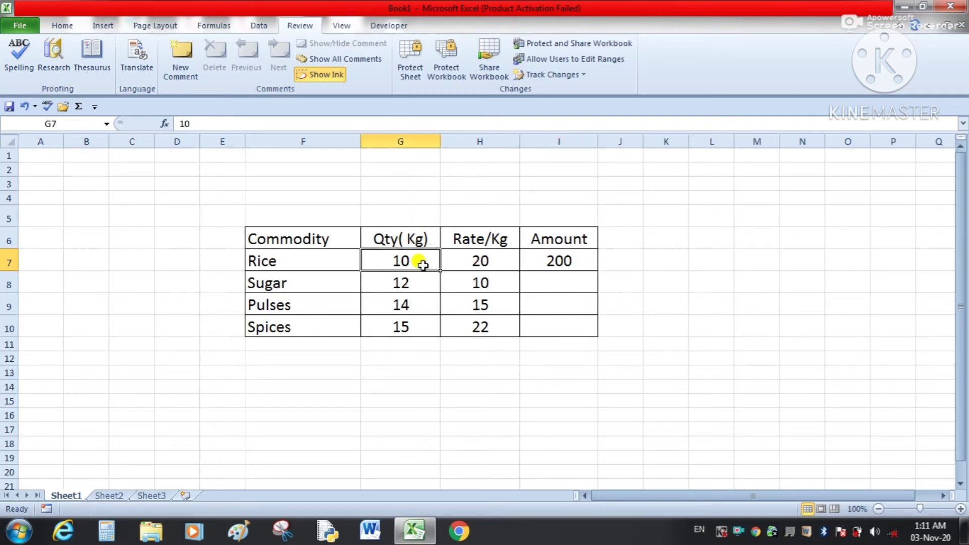
pyautogui.click(475, 260)
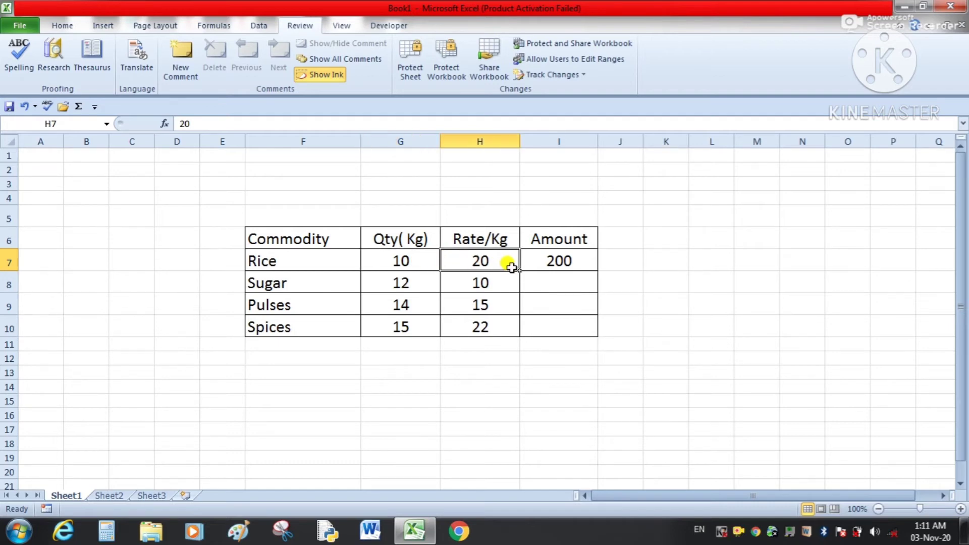
pyautogui.click(561, 263)
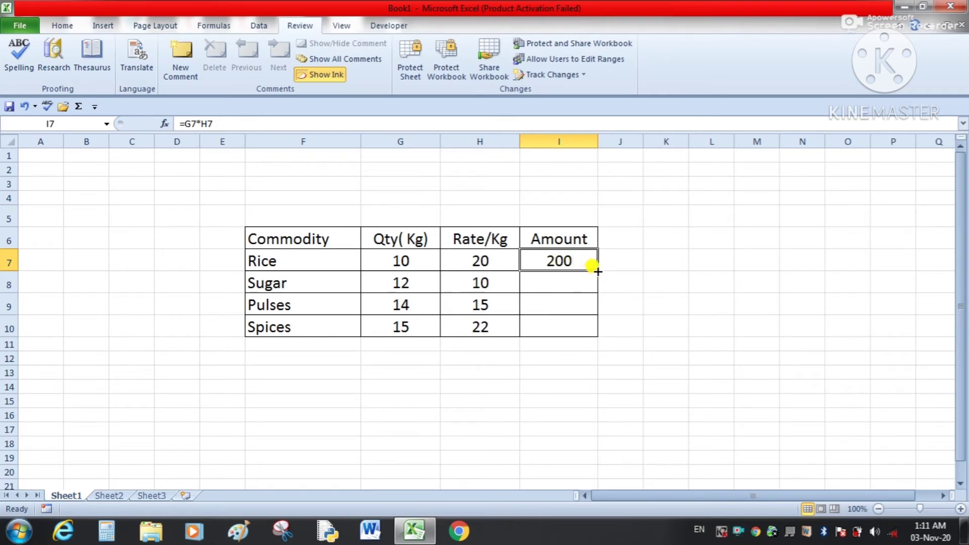
pyautogui.moveTo(597, 271); pyautogui.dragTo(596, 330)
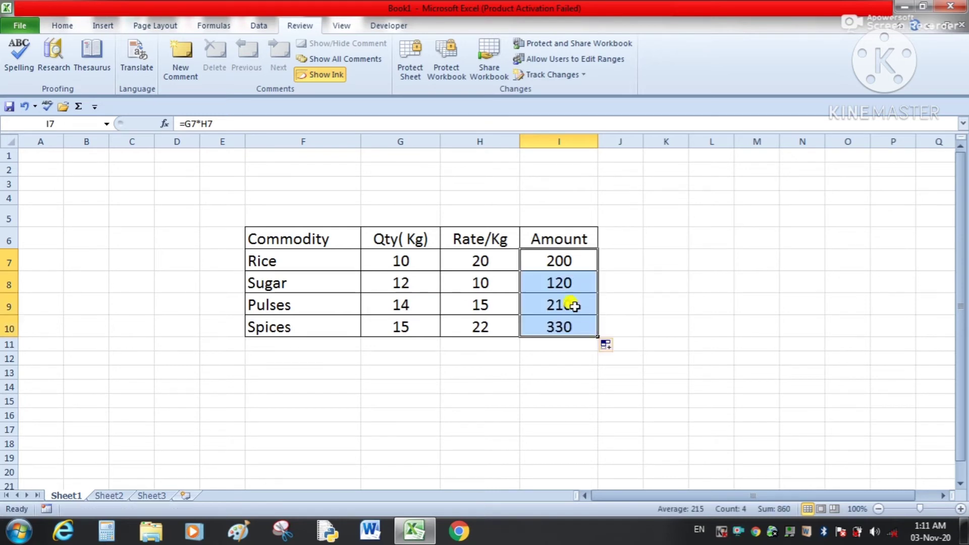
# Examine the copied Amount formulas for Sugar, Pulses and Spices to see how their cell references adjust
pyautogui.click(560, 281)
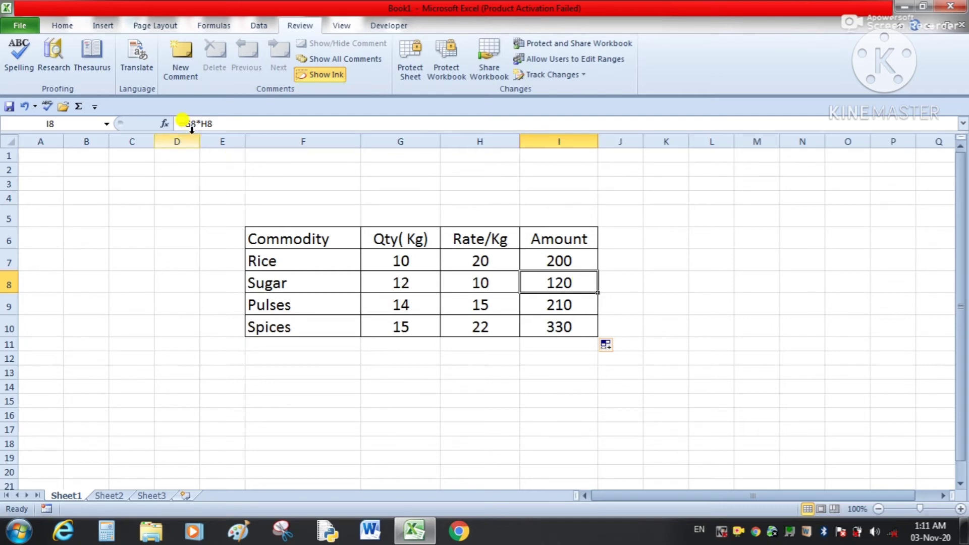
pyautogui.click(589, 307)
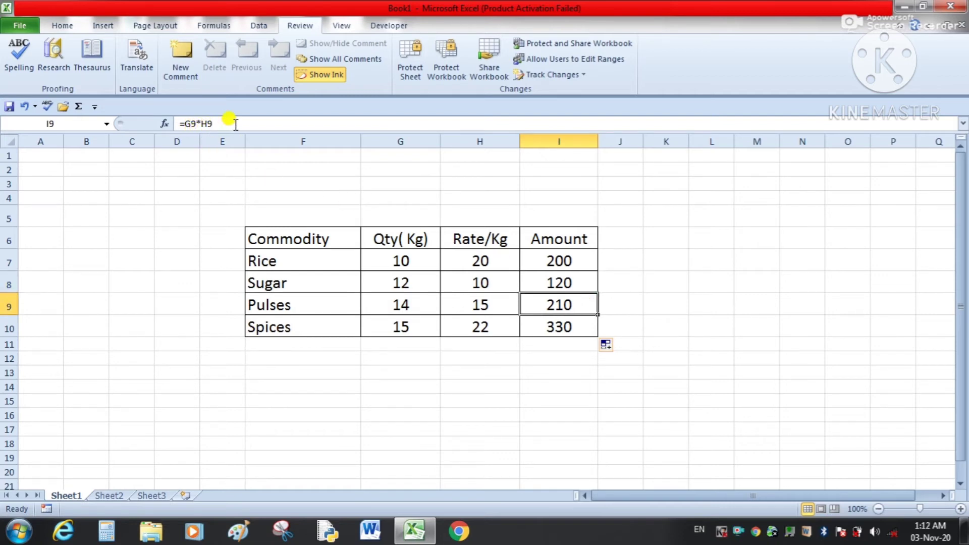
pyautogui.click(581, 329)
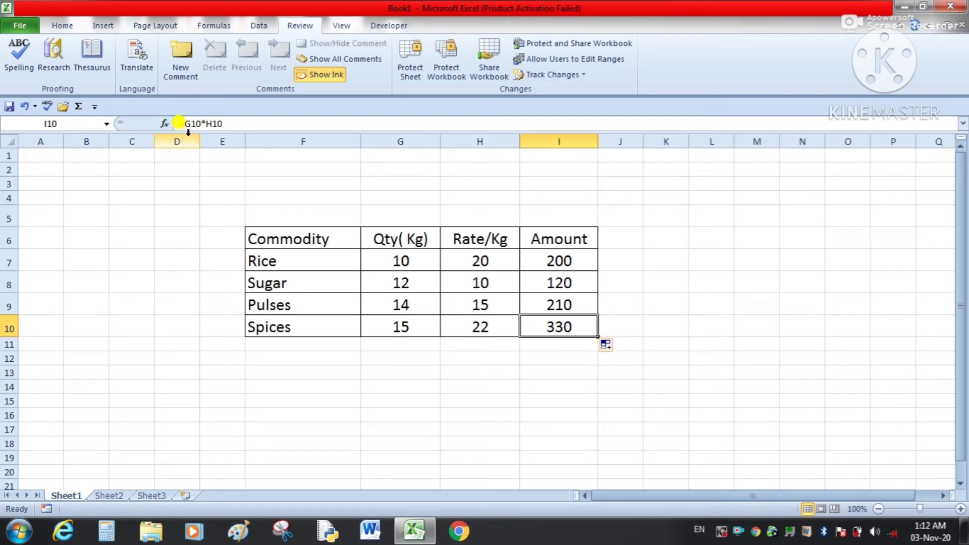
pyautogui.click(558, 298)
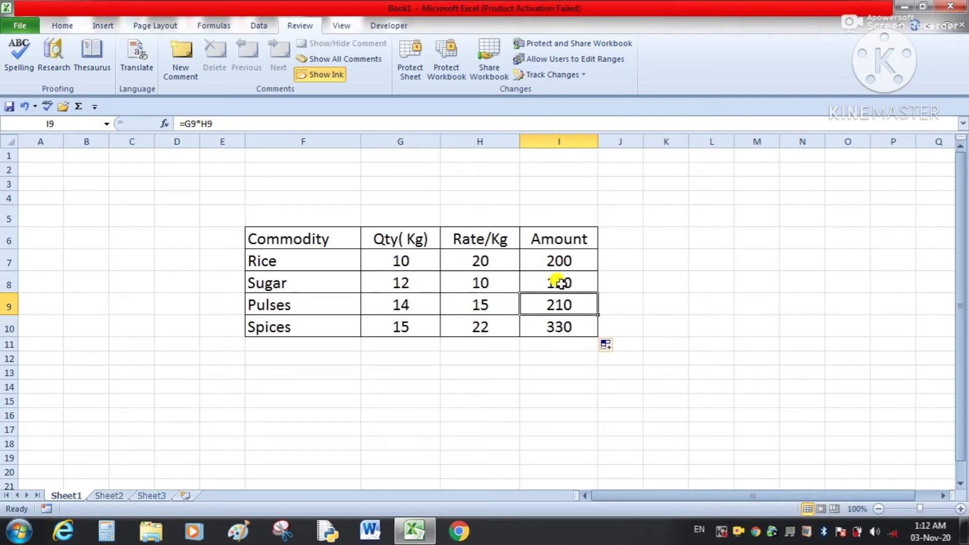
# Compare the Amount formulas in I7 through I10 row by row to see how their relative references shift
pyautogui.click(560, 284)
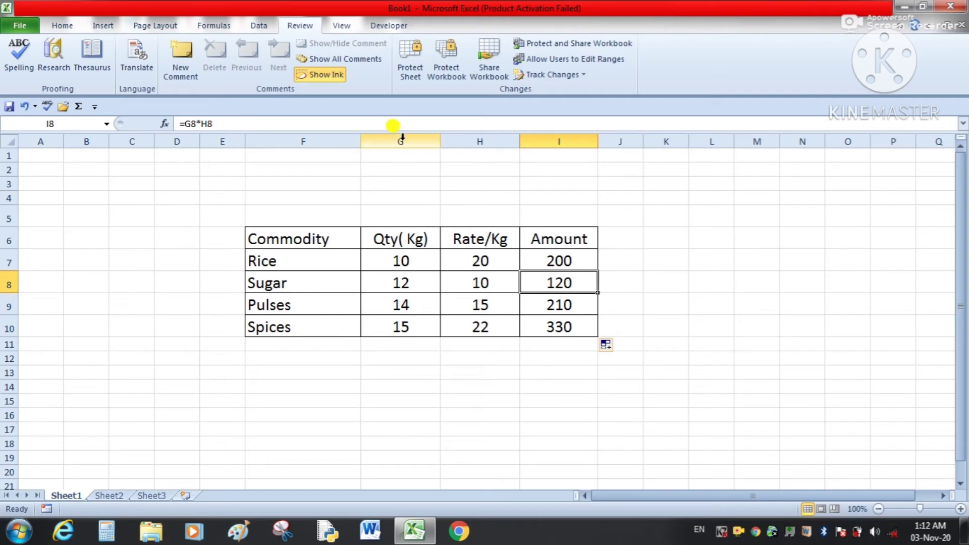
pyautogui.click(555, 299)
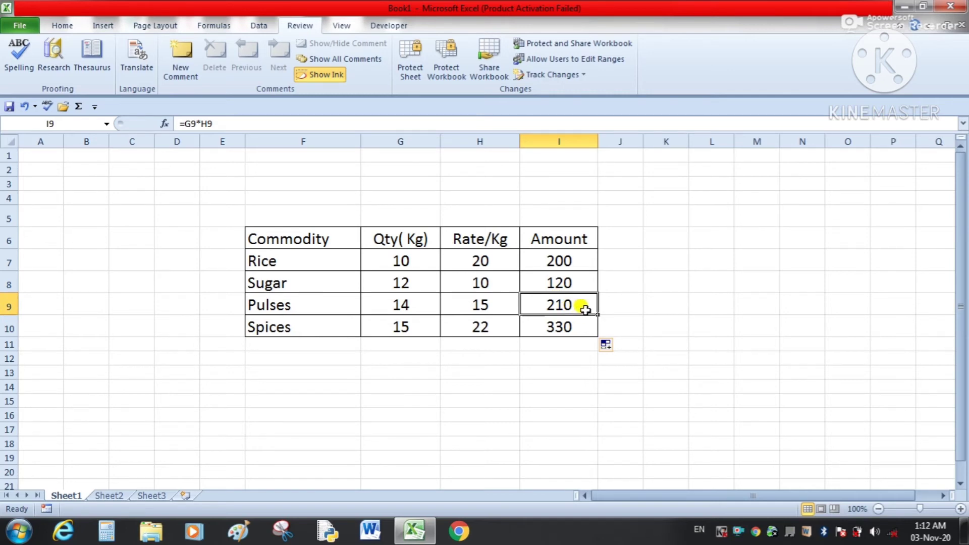
pyautogui.click(584, 328)
pyautogui.click(575, 256)
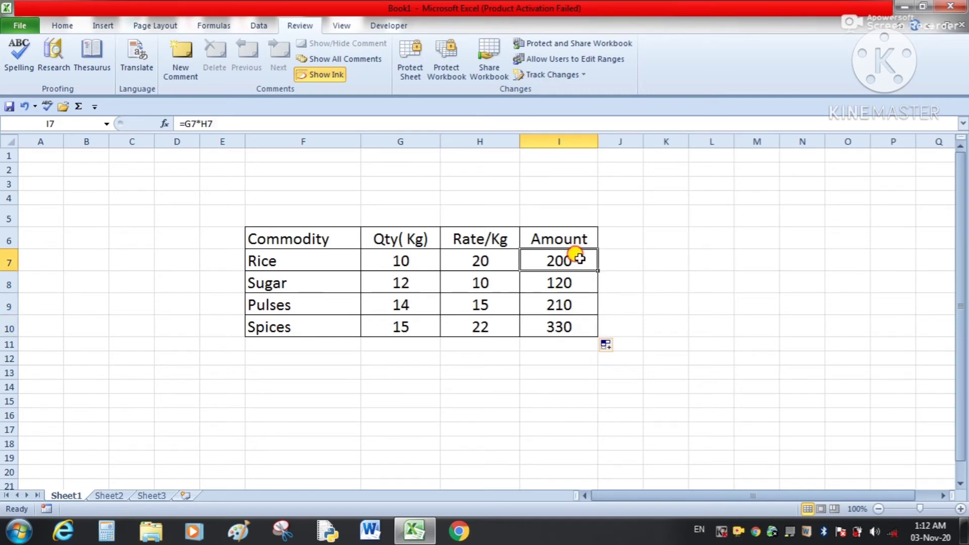
pyautogui.click(580, 282)
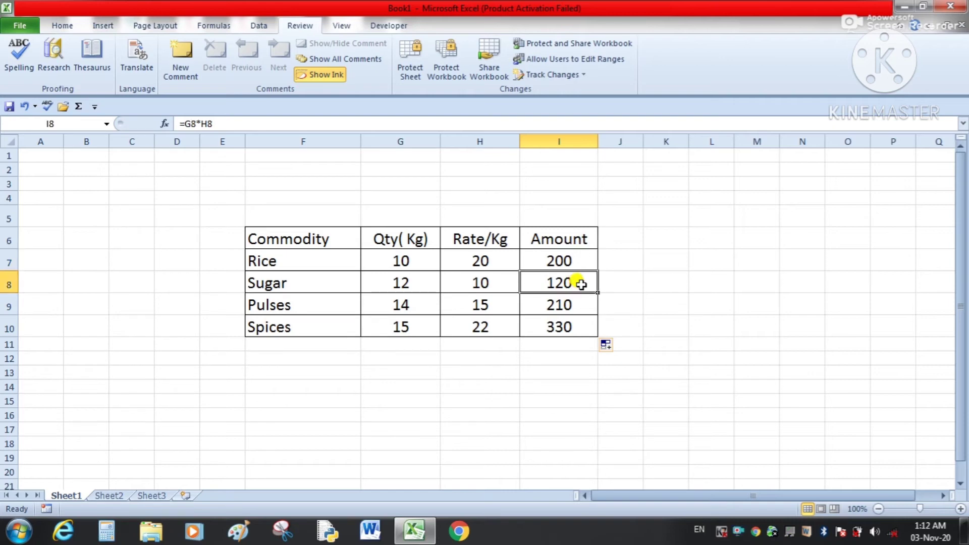
pyautogui.click(579, 303)
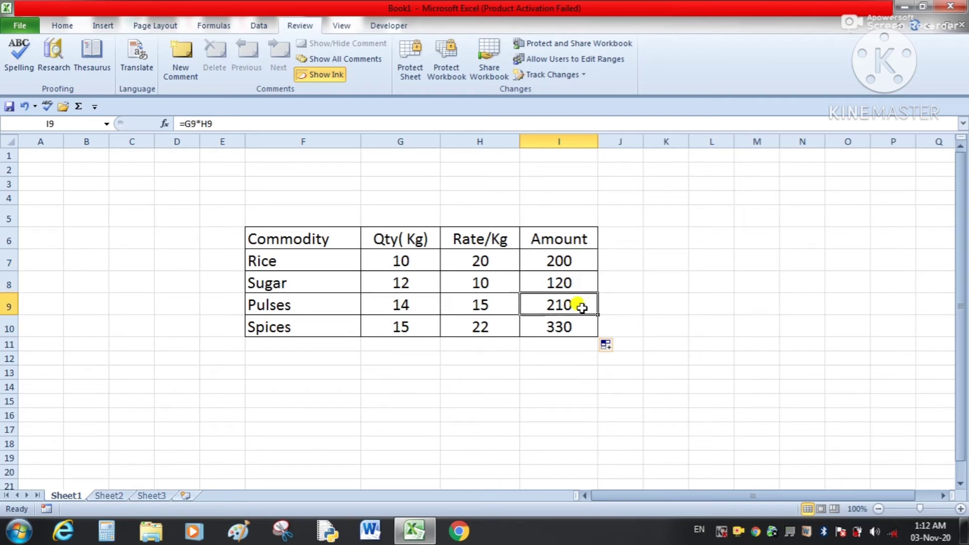
pyautogui.click(584, 328)
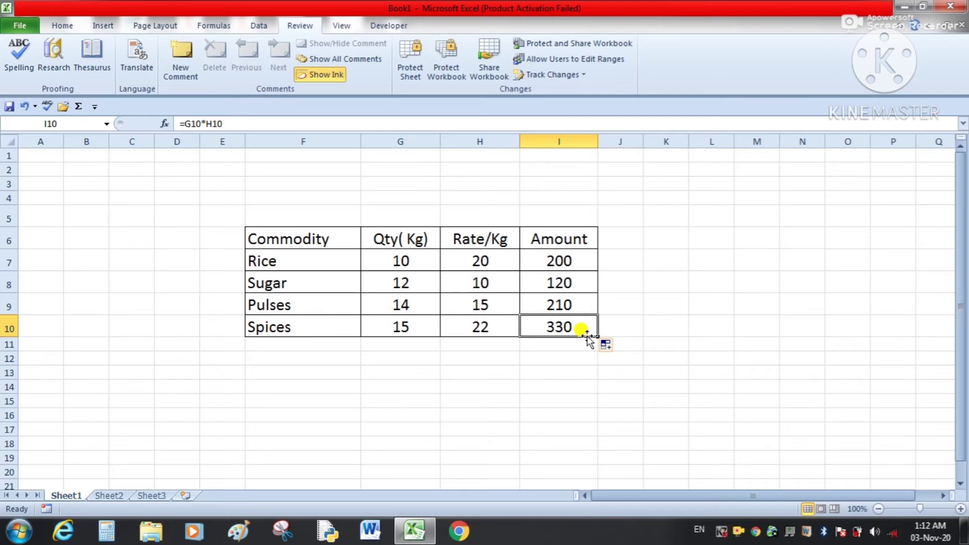
# Clear the Rate/Kg and Amount cells for Sugar, Pulses and Spices, keeping the Rice row
pyautogui.moveTo(493, 280); pyautogui.dragTo(498, 330)
pyautogui.press('Delete')
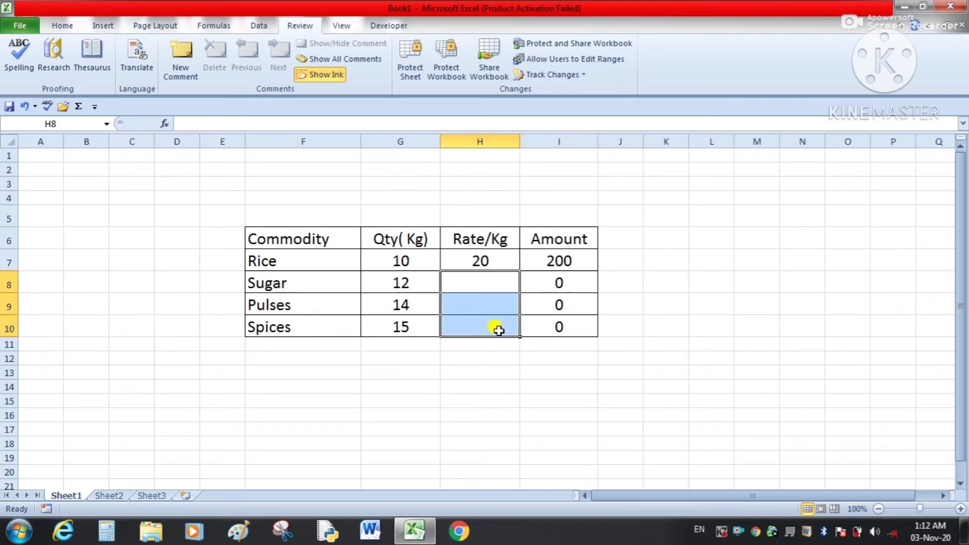
pyautogui.moveTo(537, 281); pyautogui.dragTo(553, 329)
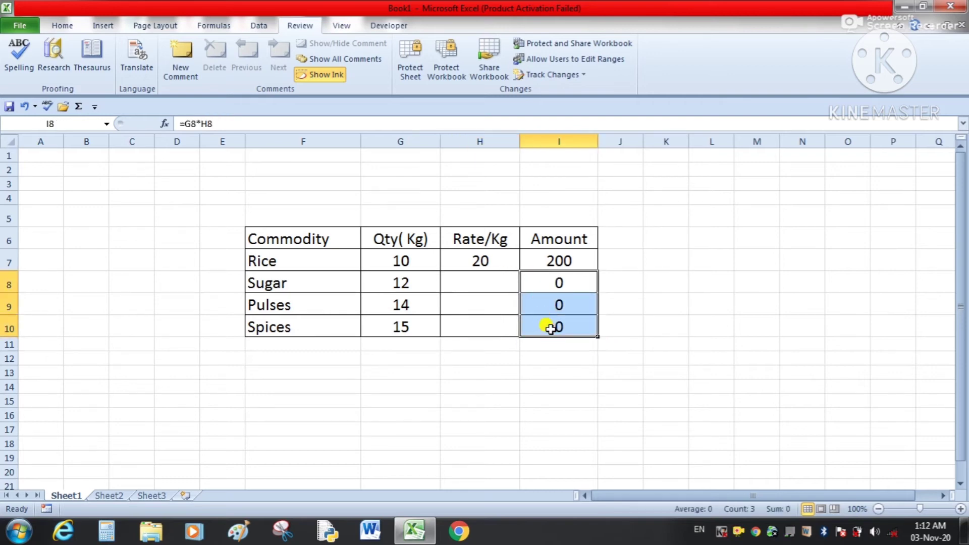
pyautogui.press('Delete')
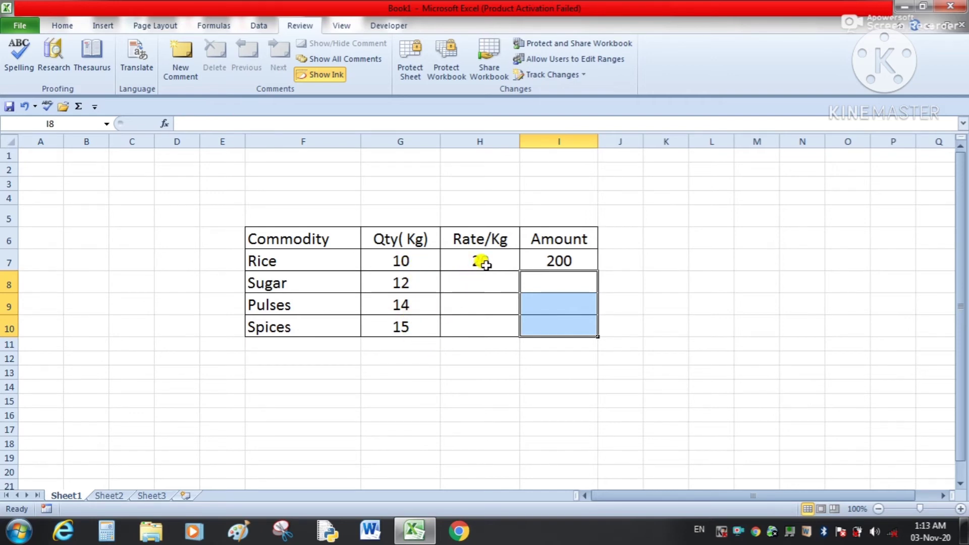
pyautogui.click(507, 261)
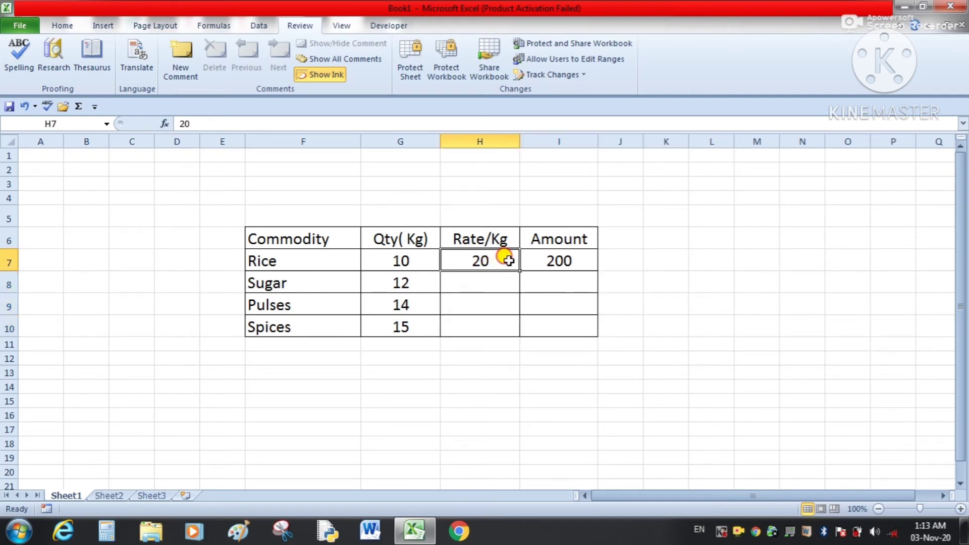
pyautogui.moveTo(501, 253); pyautogui.dragTo(513, 323)
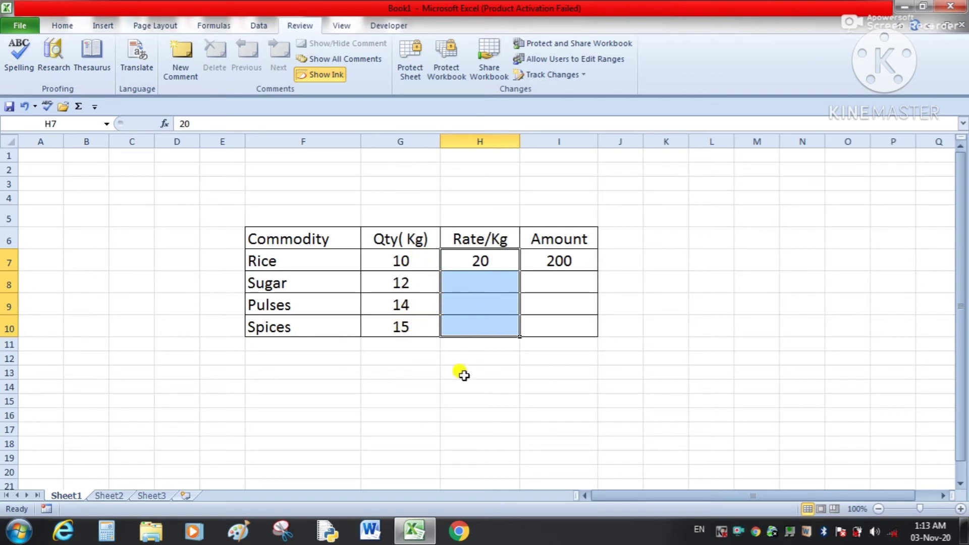
pyautogui.click(536, 419)
# Rewrite the Rice Amount formula in I7 as =G7*H7, picking the quantity and rate cells as references
pyautogui.click(558, 260)
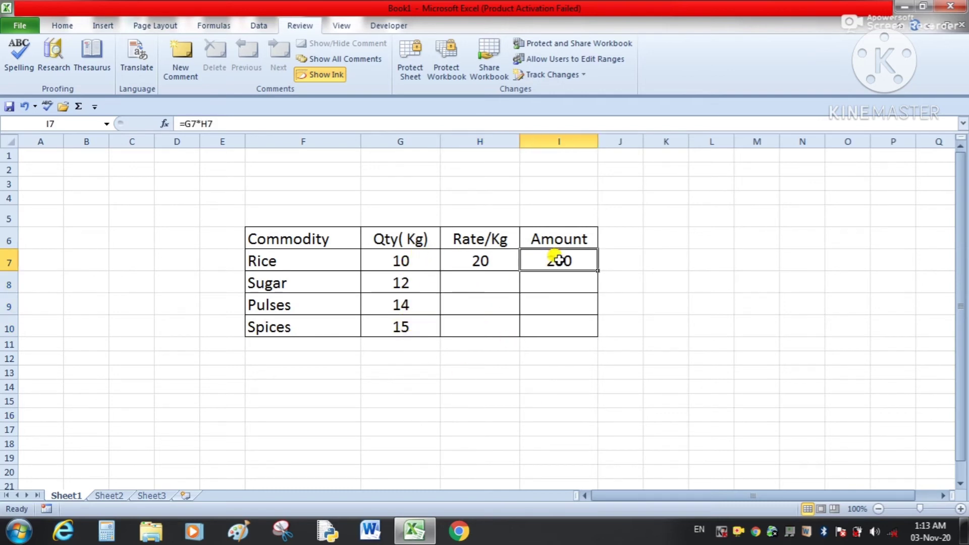
pyautogui.doubleClick(590, 261)
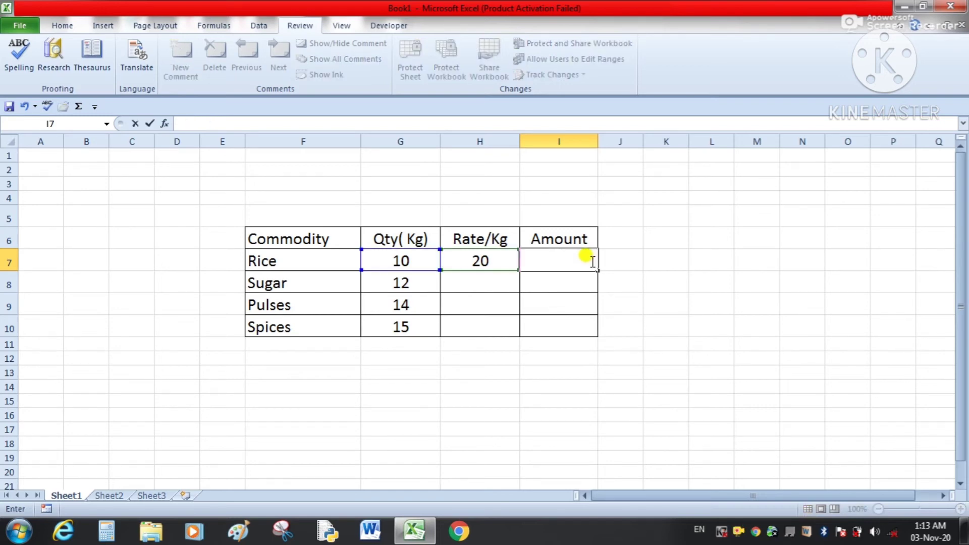
pyautogui.write('=')
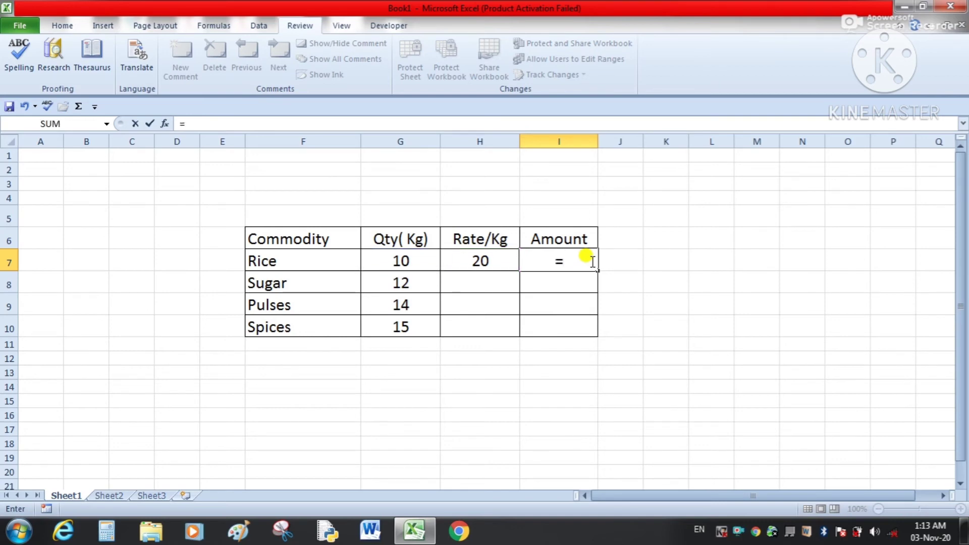
pyautogui.click(421, 262)
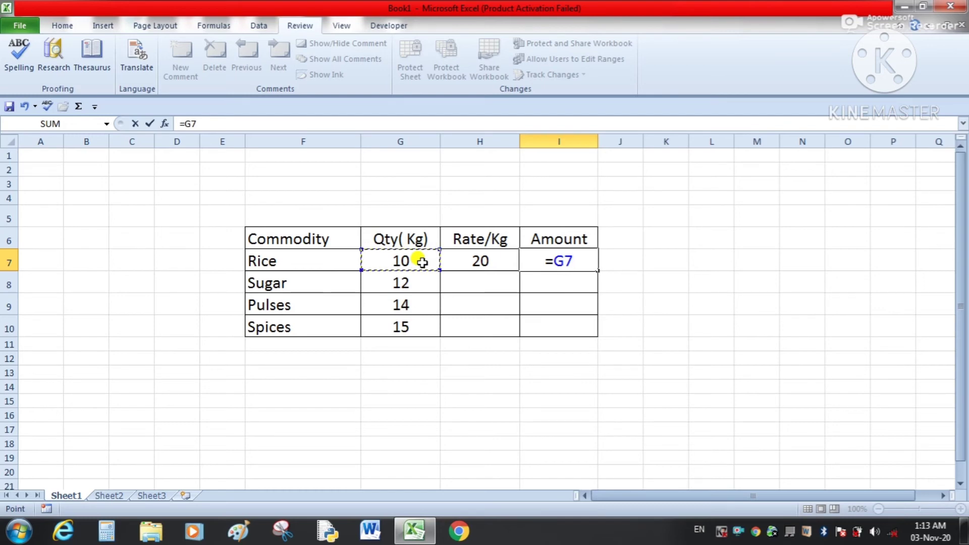
pyautogui.write('*')
pyautogui.click(473, 262)
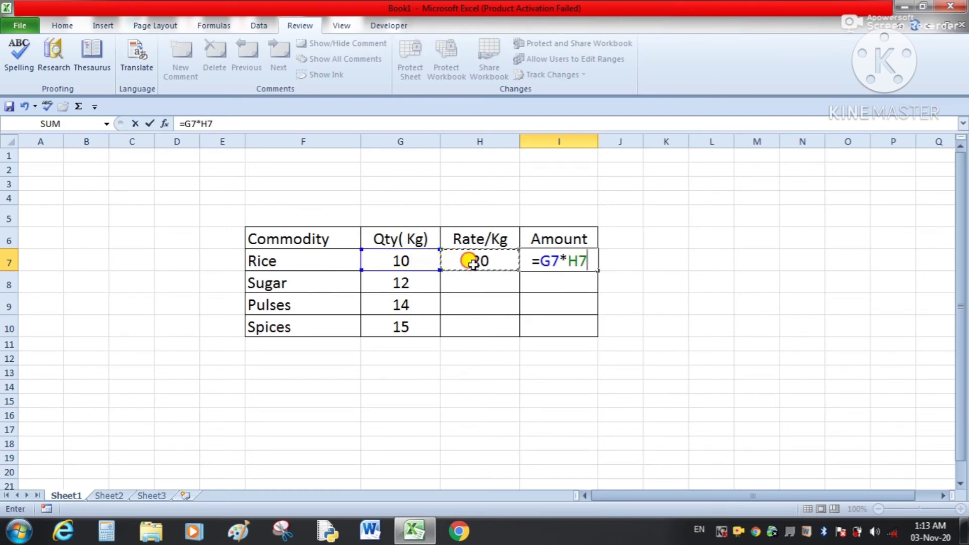
# Cycle the H7 reference through its absolute, mixed and relative forms, then enter the I7 formula as =G7*$H$7
pyautogui.click(585, 259)
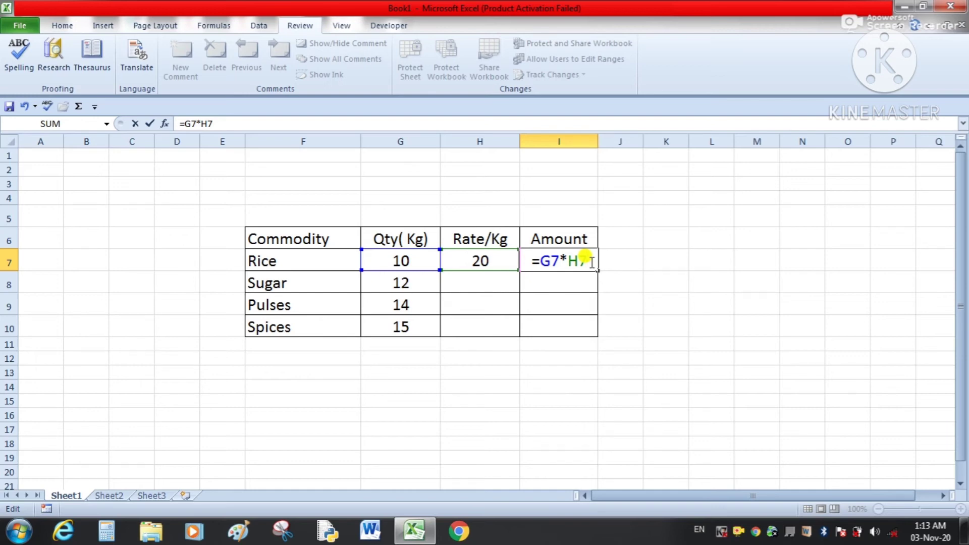
pyautogui.press('F4')
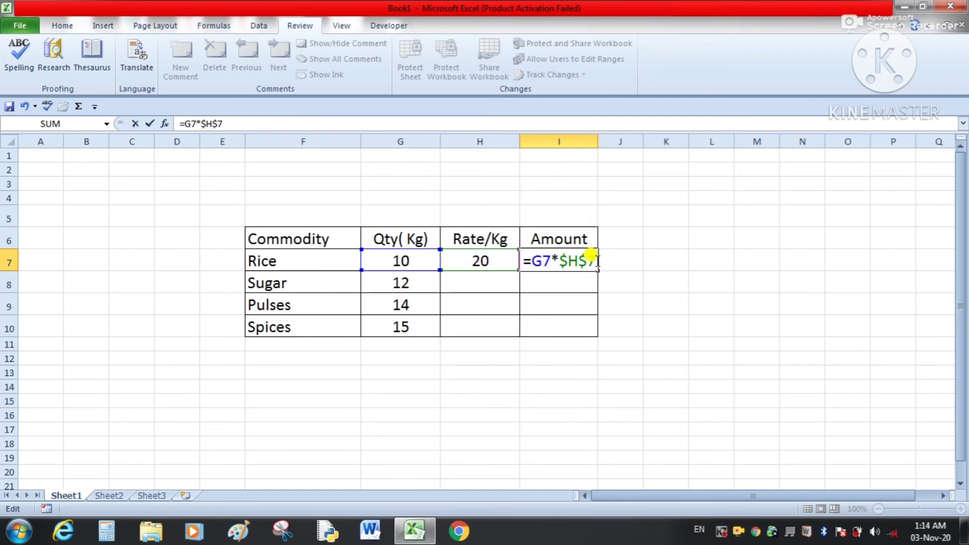
pyautogui.press('F4')
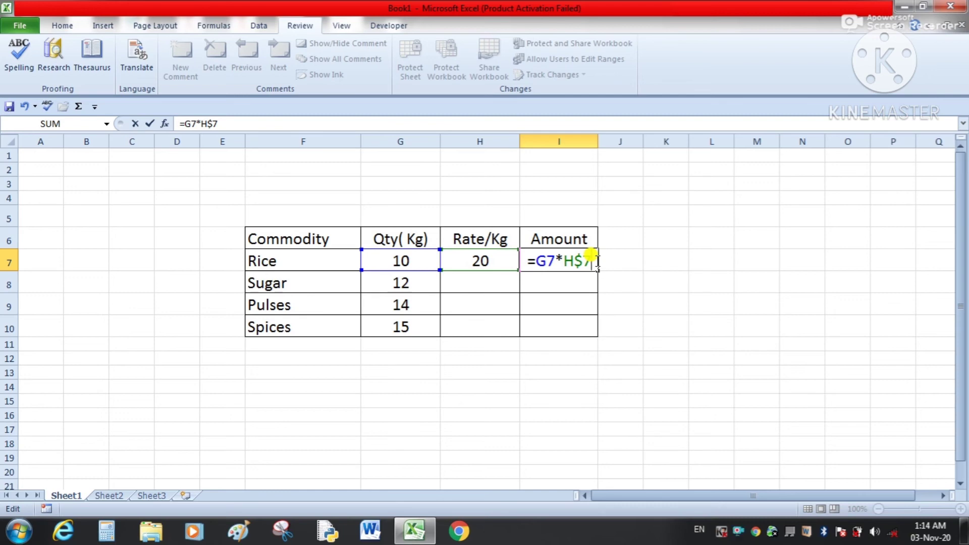
pyautogui.press('F4')
pyautogui.press('F4')
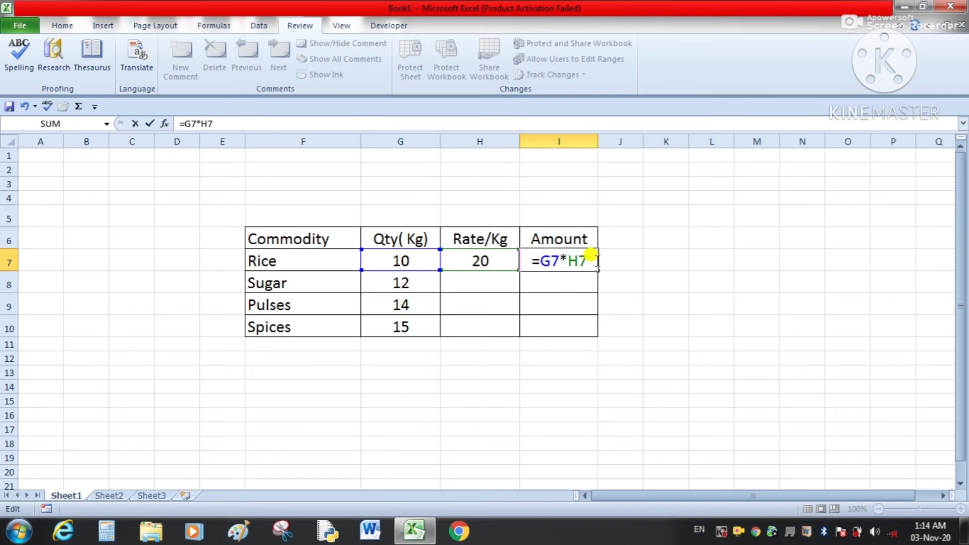
pyautogui.press('F4')
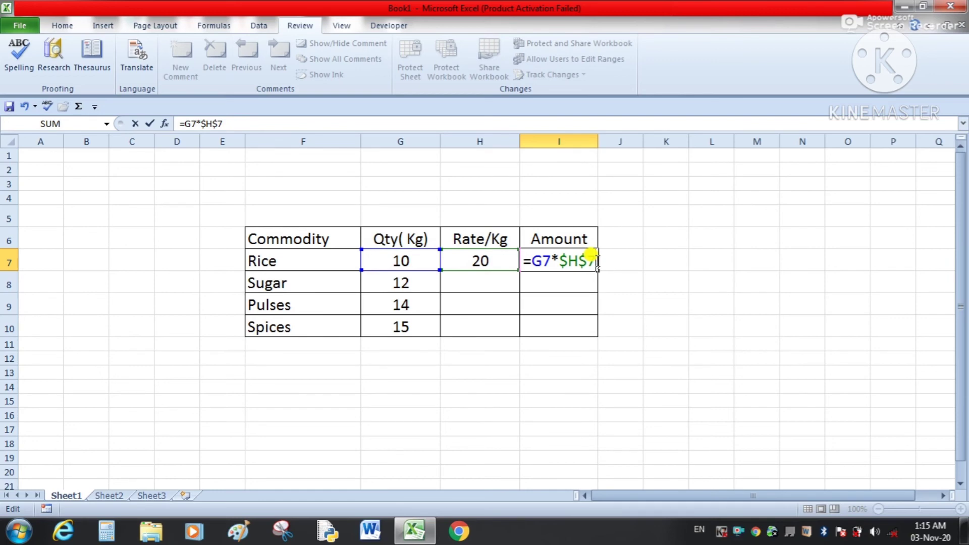
pyautogui.press('Return')
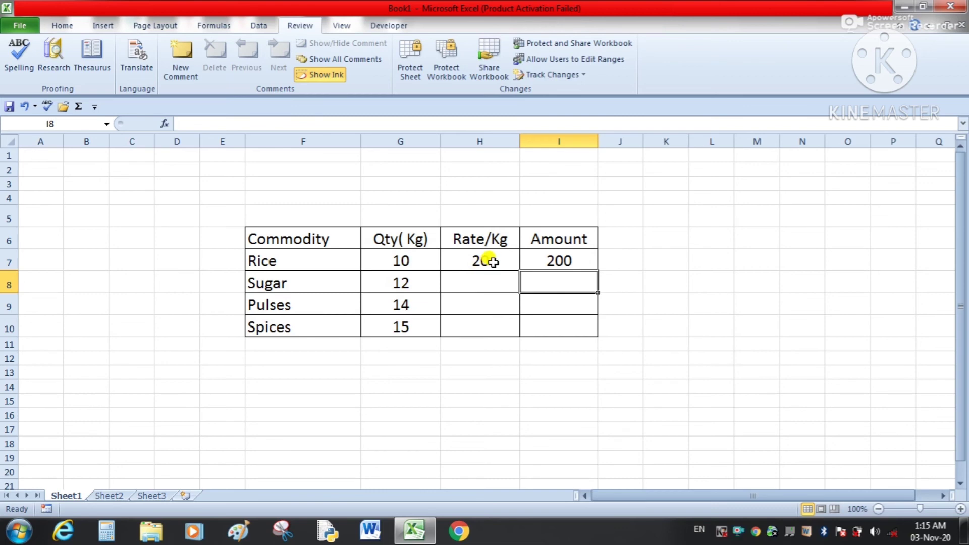
# Fill the absolute-reference formula from I7 down to I10 for Sugar, Pulses and Spices
pyautogui.click(585, 261)
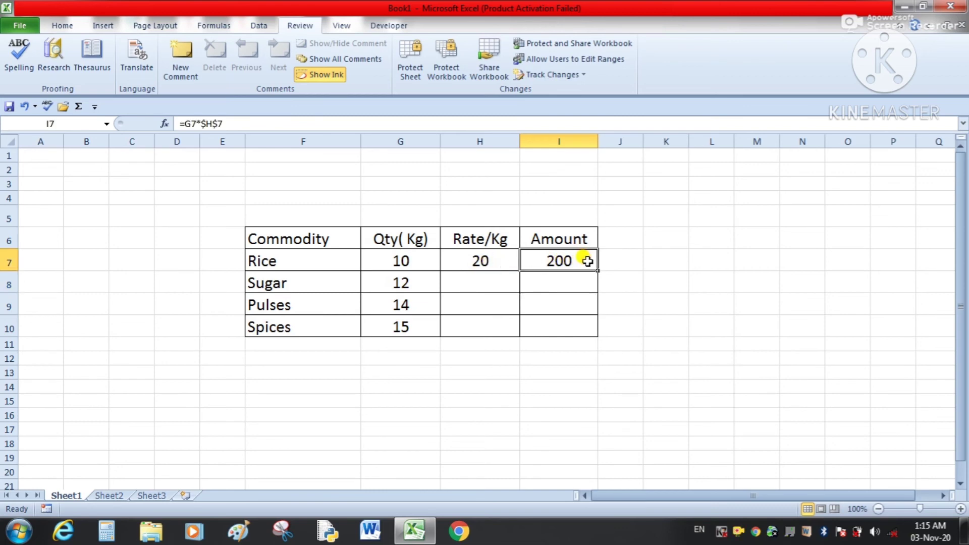
pyautogui.click(584, 283)
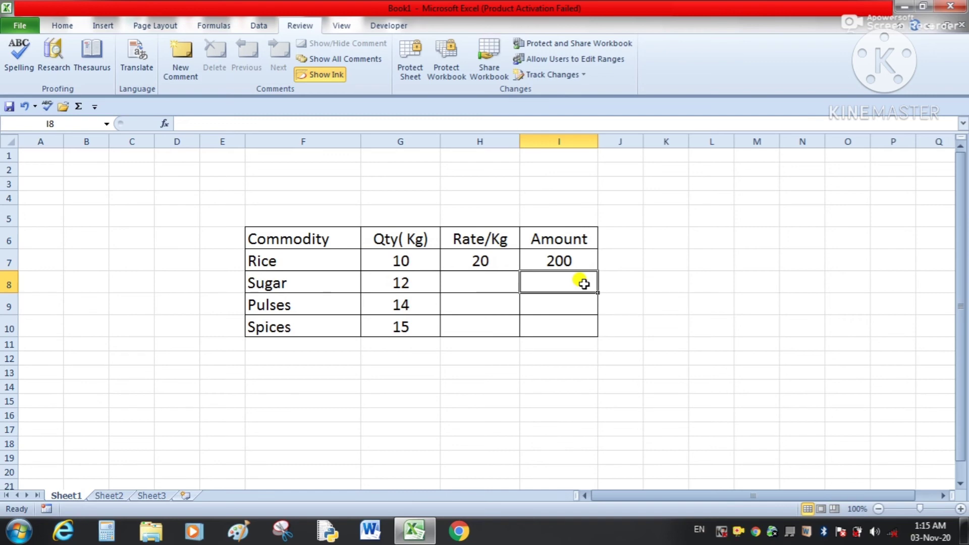
pyautogui.click(581, 257)
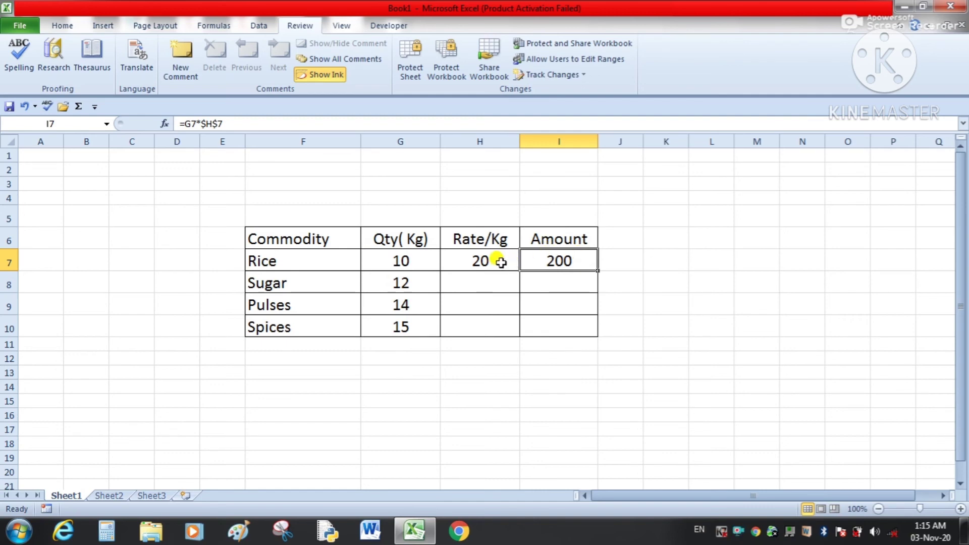
pyautogui.moveTo(598, 271); pyautogui.dragTo(598, 270)
pyautogui.doubleClick(598, 271)
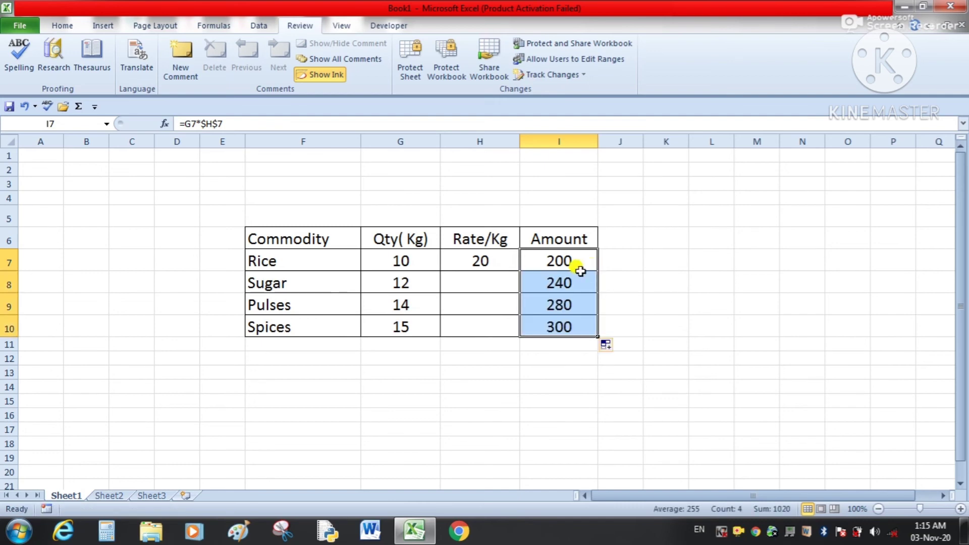
# Examine the filled Amount formulas in I7:I10 and their source cells to compare the changing quantity reference with the fixed rate reference
pyautogui.click(422, 284)
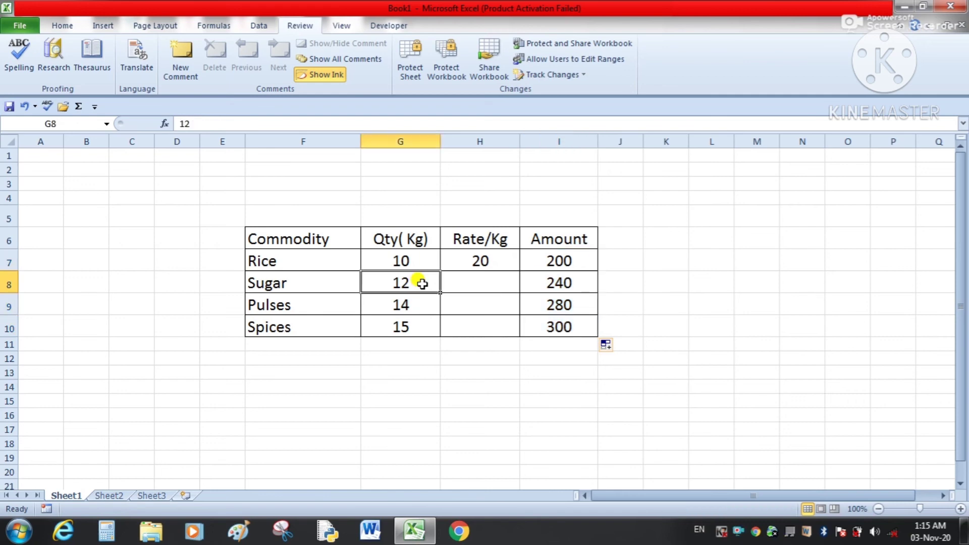
pyautogui.click(504, 258)
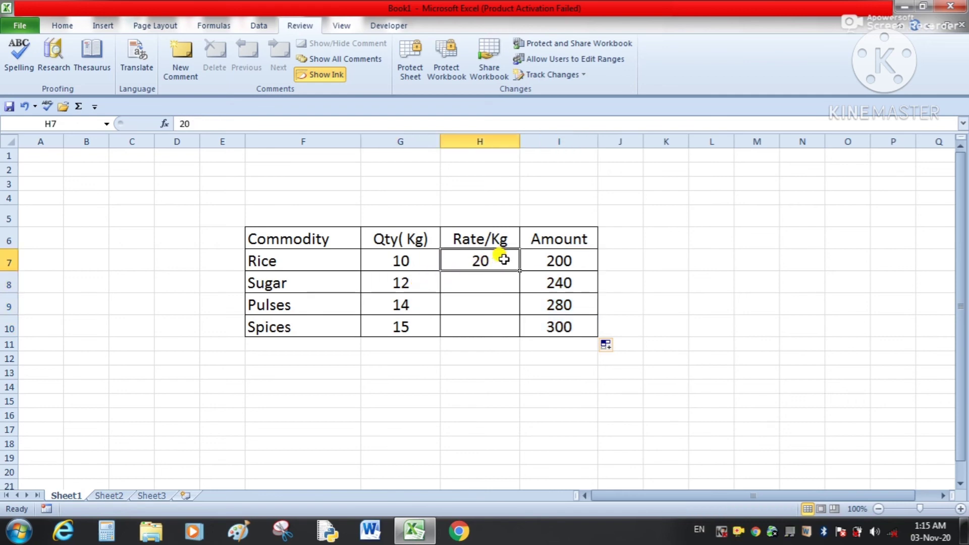
pyautogui.click(588, 288)
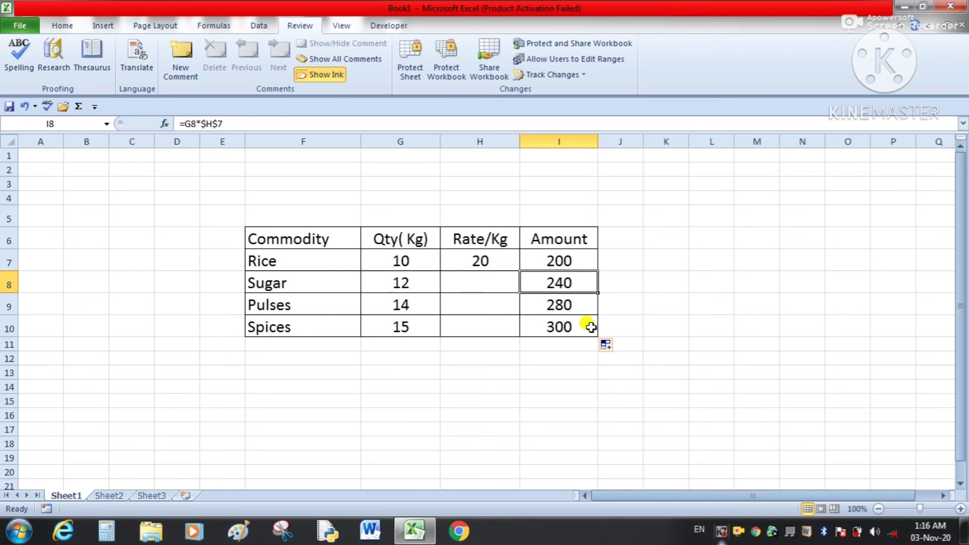
pyautogui.click(511, 262)
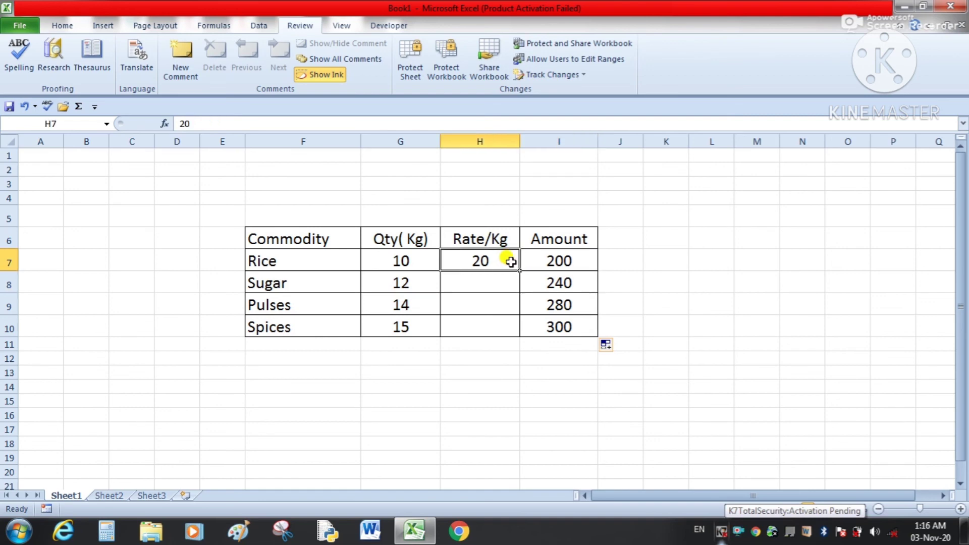
pyautogui.click(572, 281)
pyautogui.moveTo(572, 261); pyautogui.dragTo(581, 324)
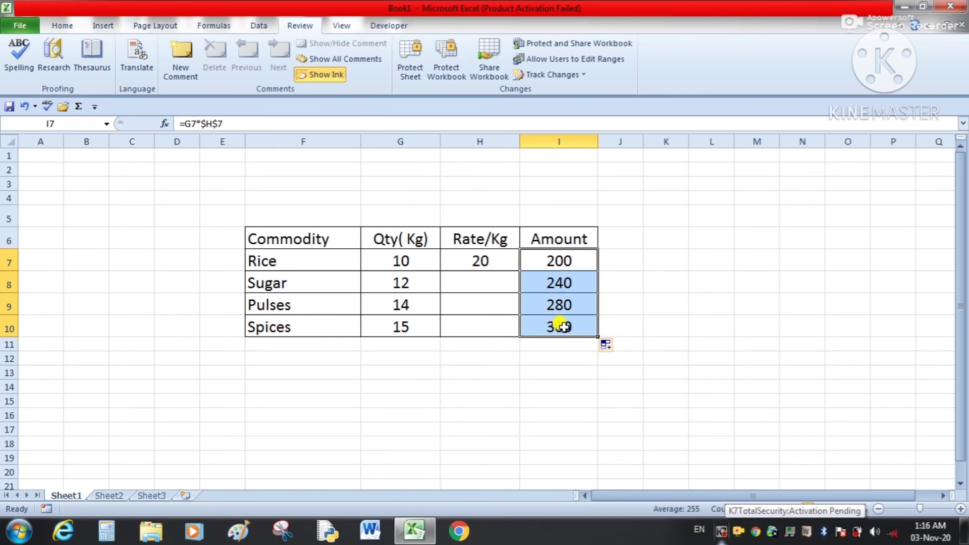
pyautogui.click(586, 331)
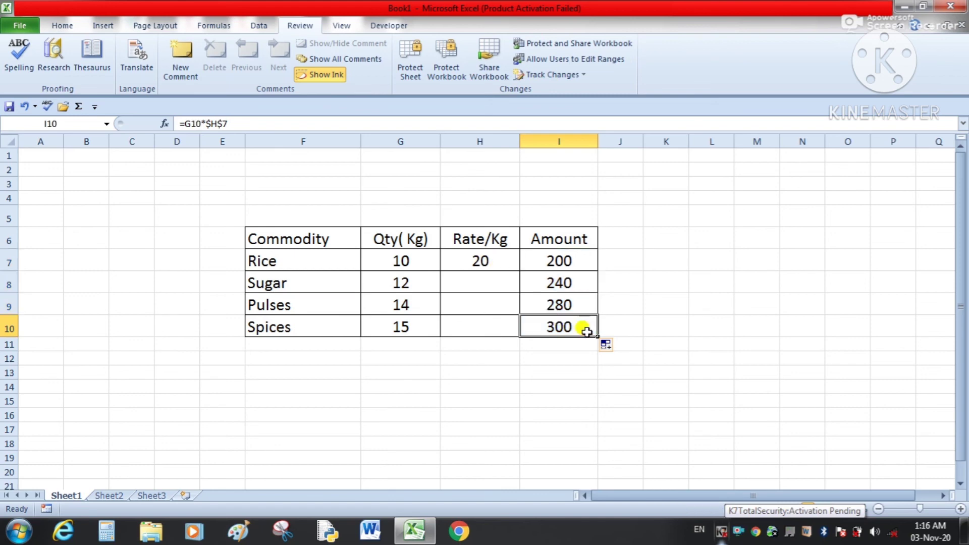
pyautogui.click(584, 301)
pyautogui.click(578, 282)
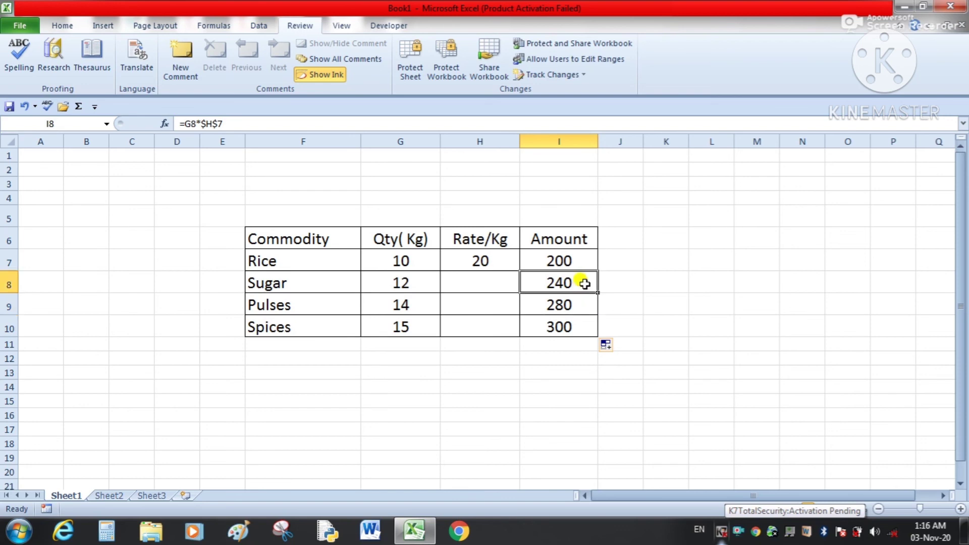
pyautogui.click(586, 263)
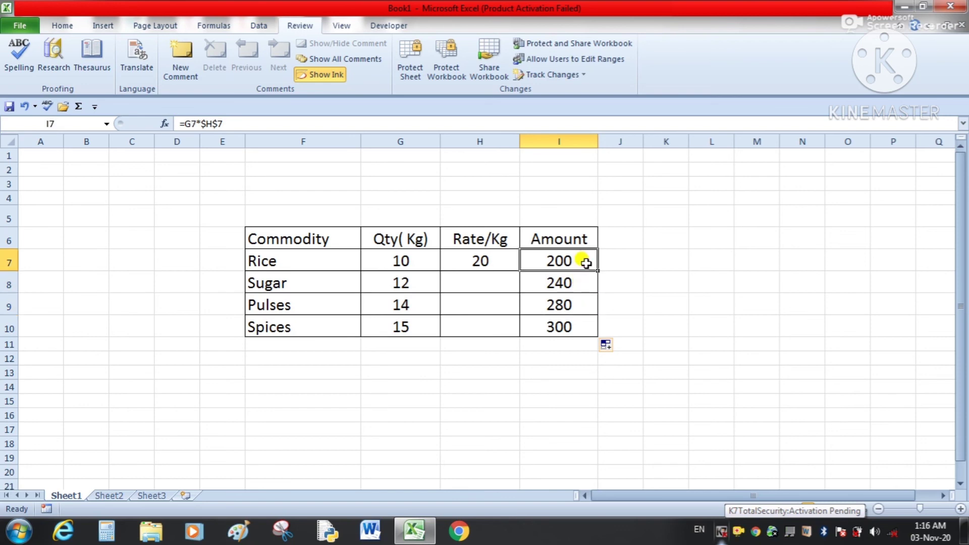
pyautogui.click(582, 281)
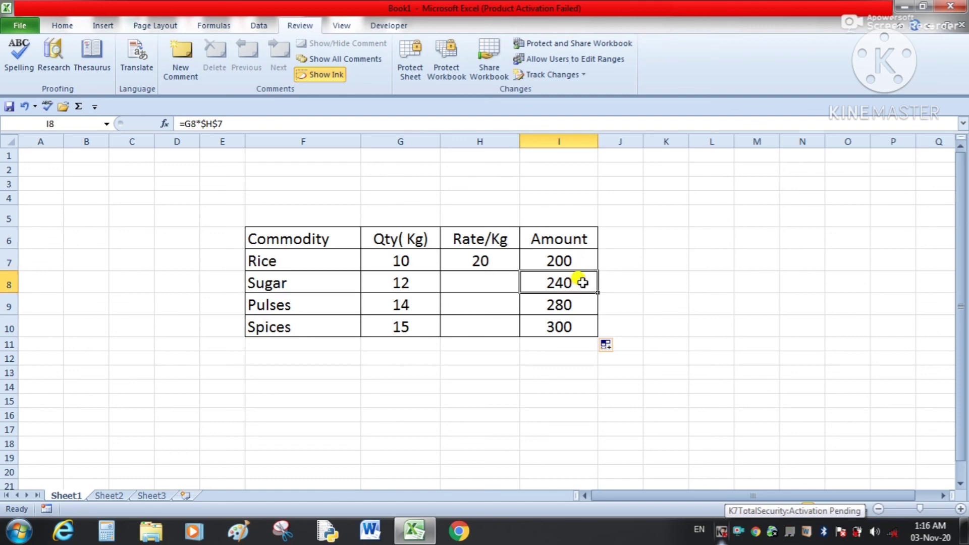
# Review the formula in each Amount cell from Rice to Spices once more, checking its row's quantity reference and the absolute rate reference
pyautogui.click(582, 304)
pyautogui.click(580, 325)
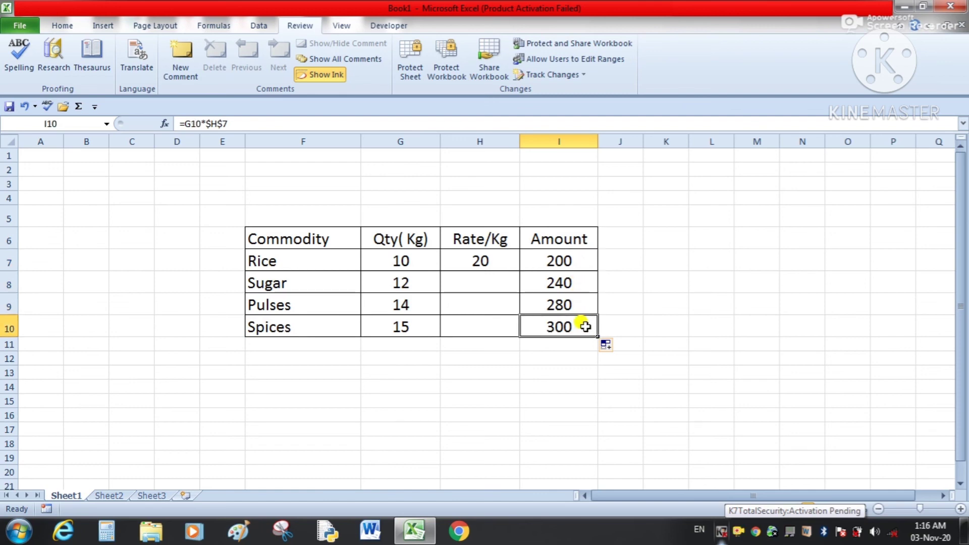
pyautogui.click(583, 306)
pyautogui.click(577, 282)
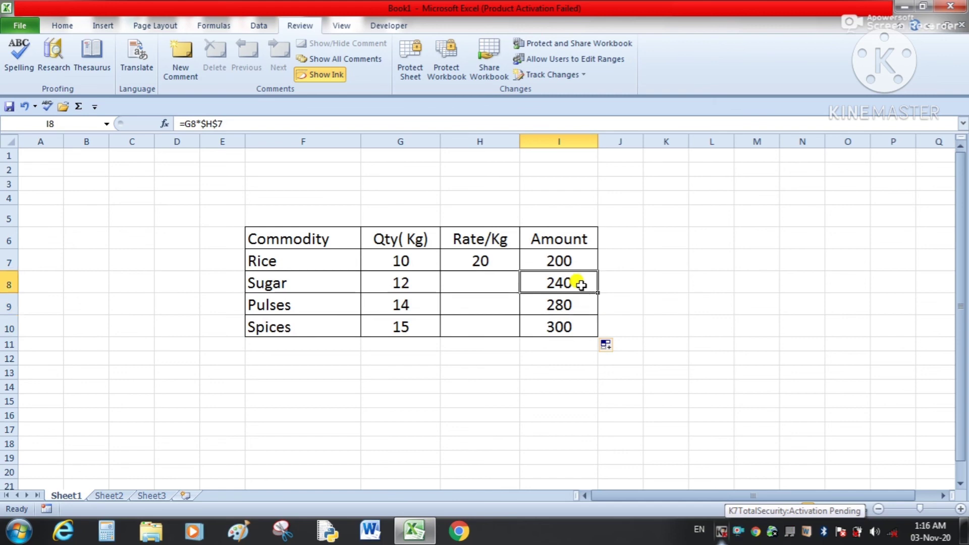
pyautogui.click(578, 260)
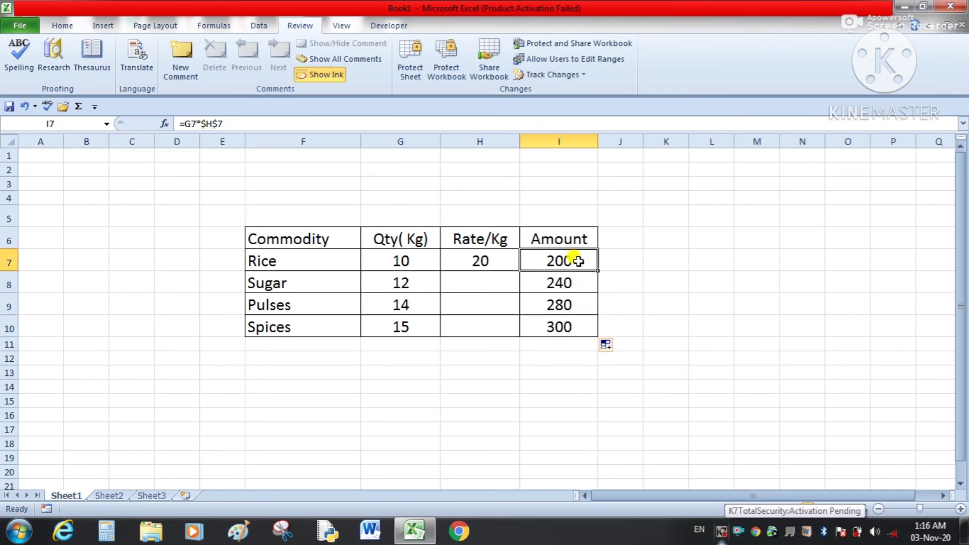
pyautogui.click(580, 278)
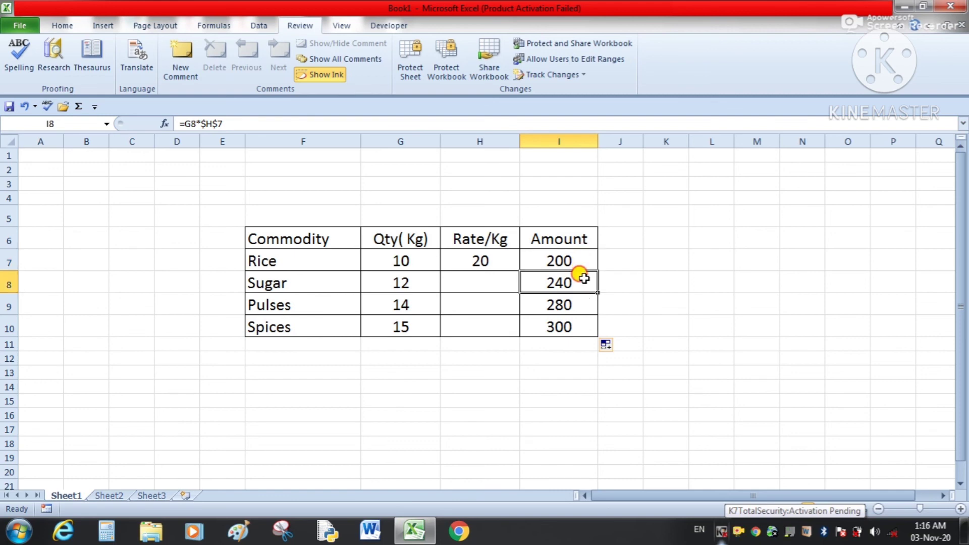
pyautogui.click(585, 307)
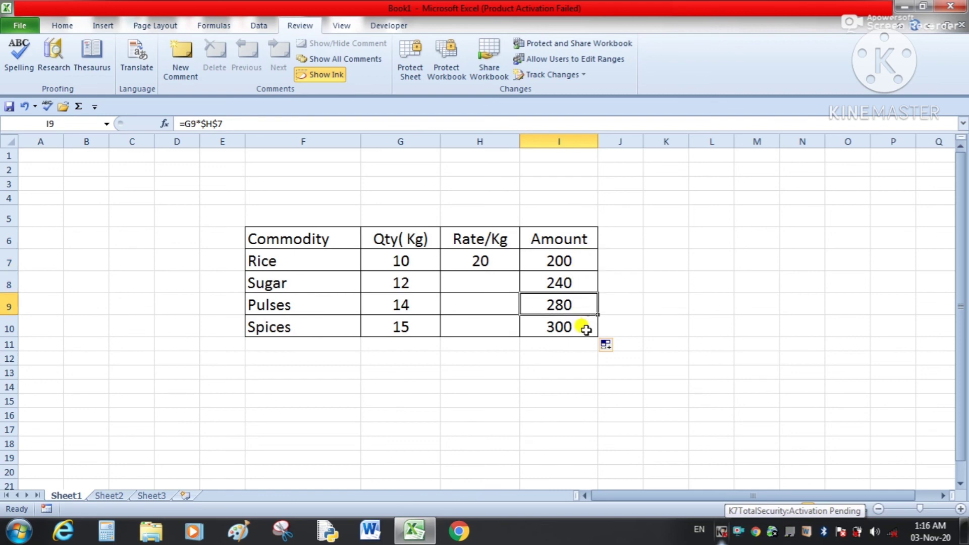
pyautogui.click(581, 328)
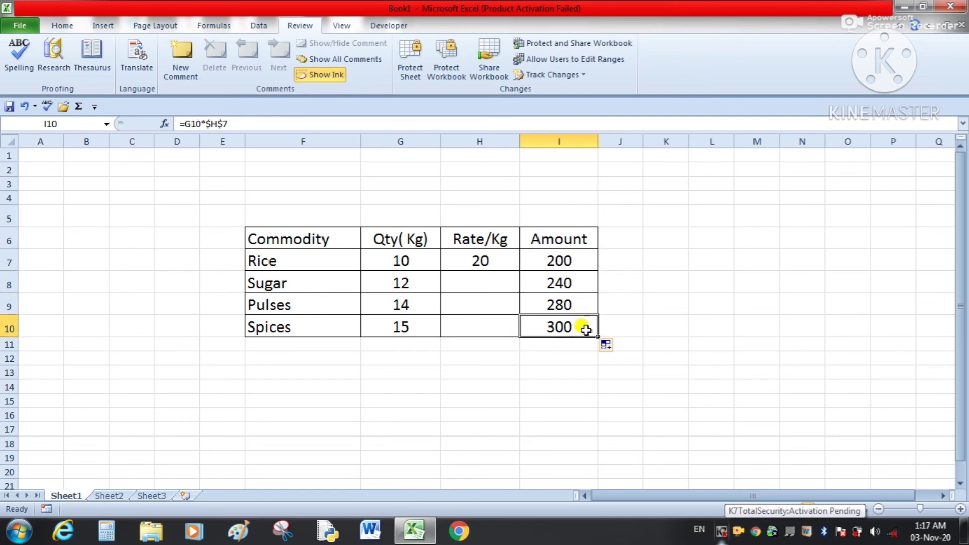